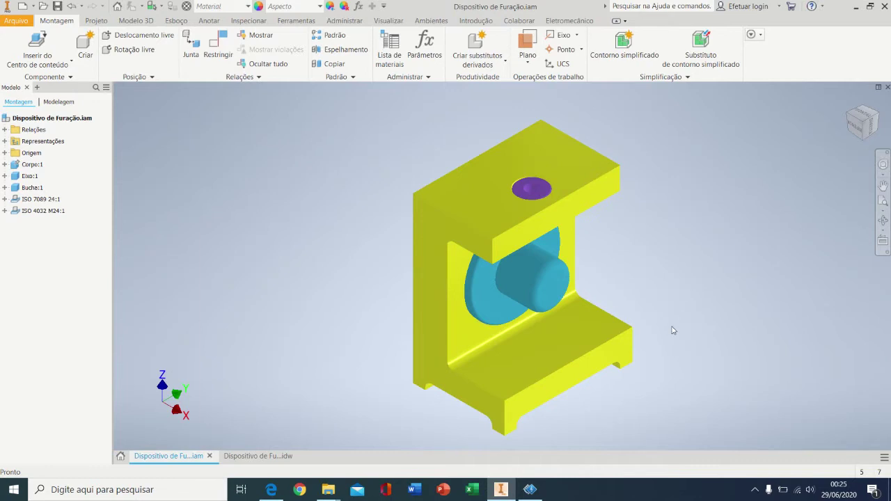
# - Look over the 3D assembly and switch to the drawing Dispositivo de Furação.idw
pyautogui.keyDown('shift'); pyautogui.moveTo(679, 328); pyautogui.dragTo(671, 305, button='middle'); pyautogui.keyUp('shift')
pyautogui.click(862, 112)
pyautogui.click(259, 455)
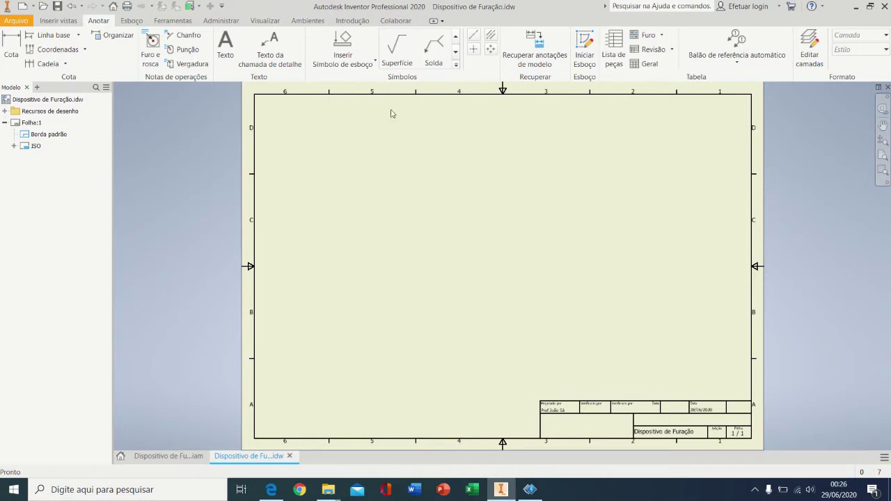
# - Start a base view of the drilling fixture assembly and orient it upright to the side facing the shaft's round end (DIREITA)
pyautogui.click(59, 20)
pyautogui.click(12, 47)
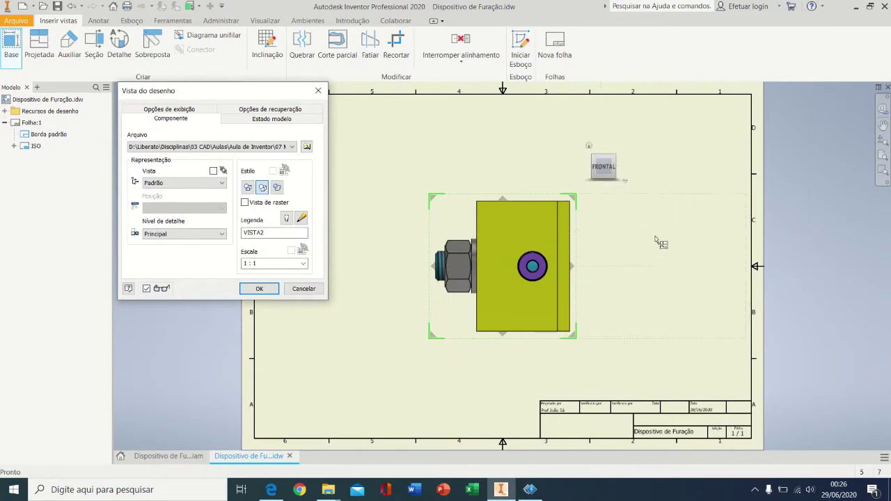
pyautogui.click(604, 183)
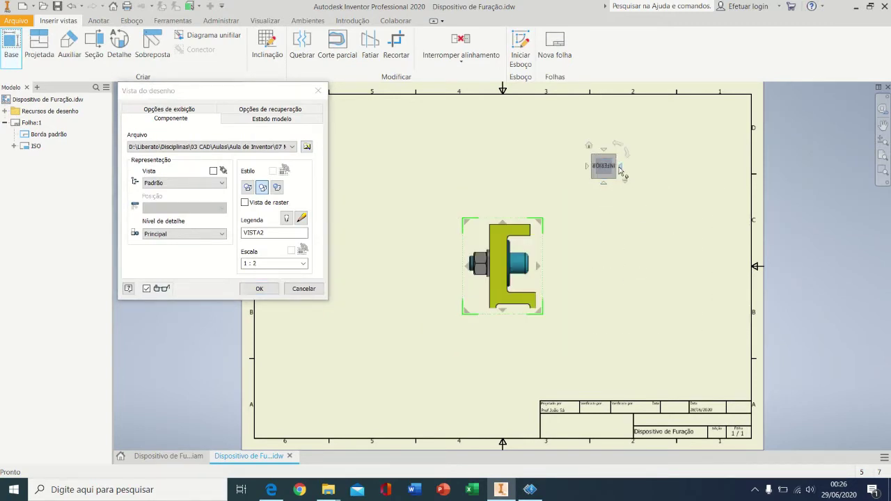
pyautogui.click(620, 167)
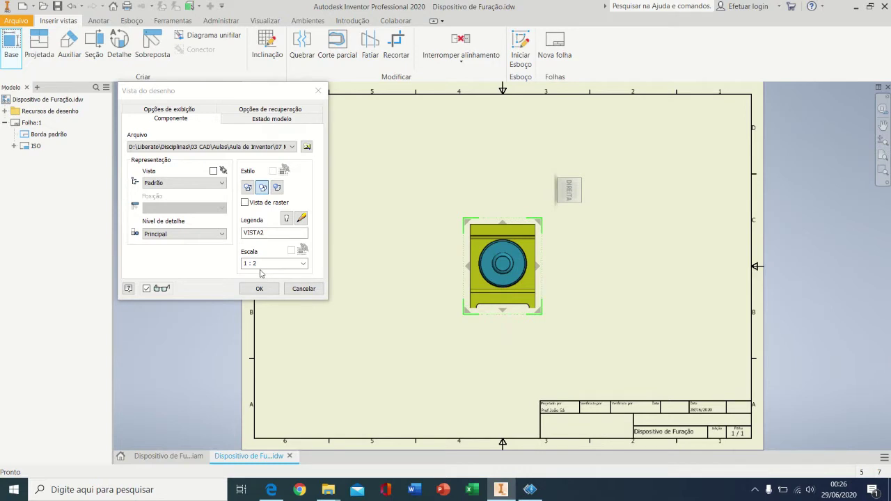
# - Create the base view at scale 1:1 with hidden lines shown, no shading, and the label "Vista de Frente"
pyautogui.click(303, 263)
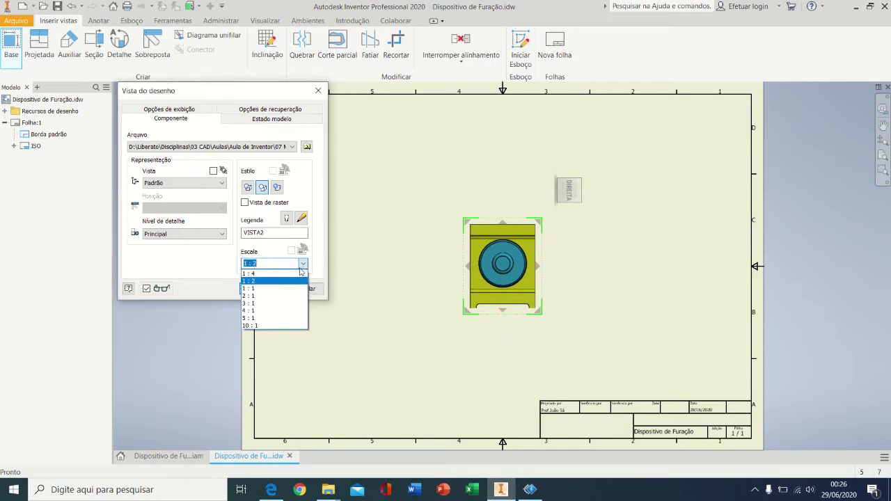
pyautogui.click(271, 289)
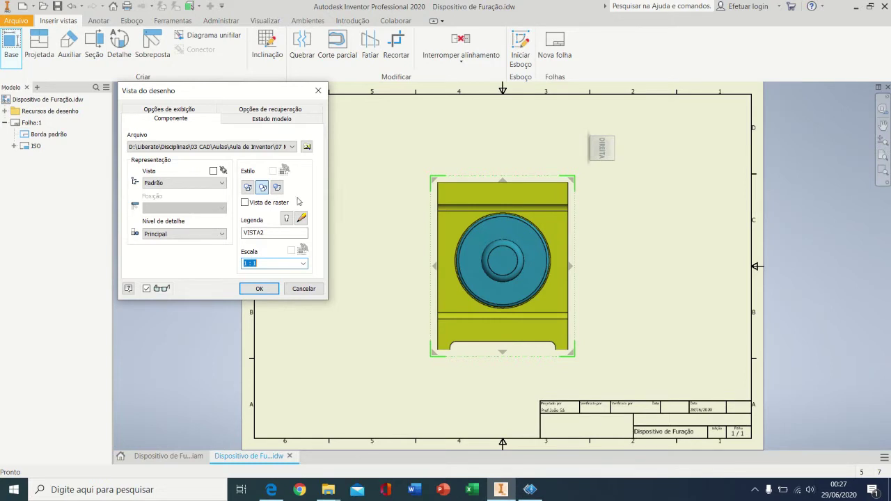
pyautogui.click(245, 190)
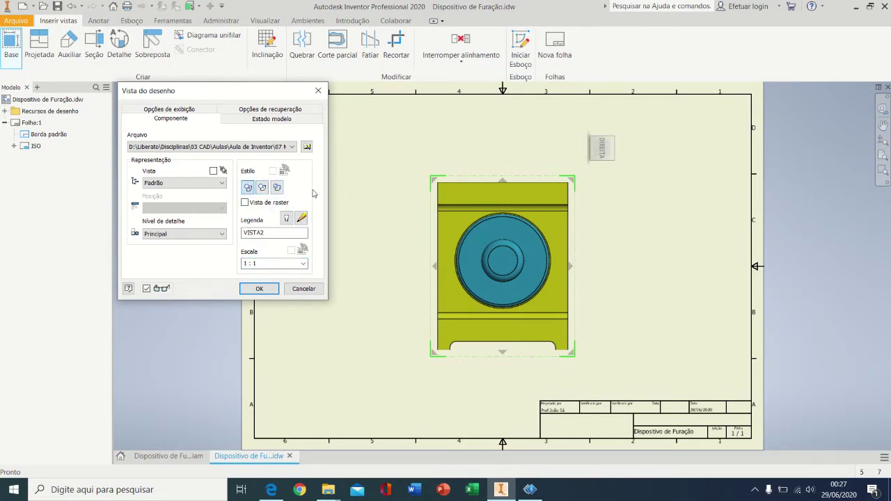
pyautogui.doubleClick(253, 232)
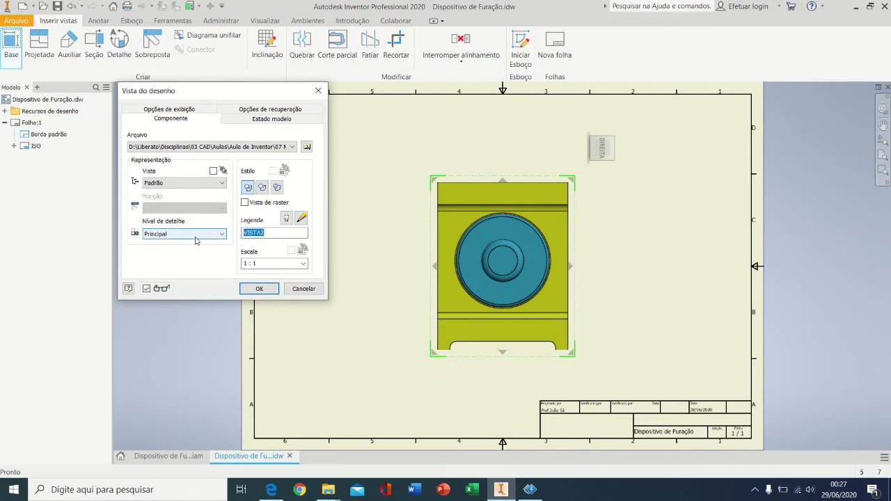
pyautogui.write('Vista de Frente')
pyautogui.press('Return')
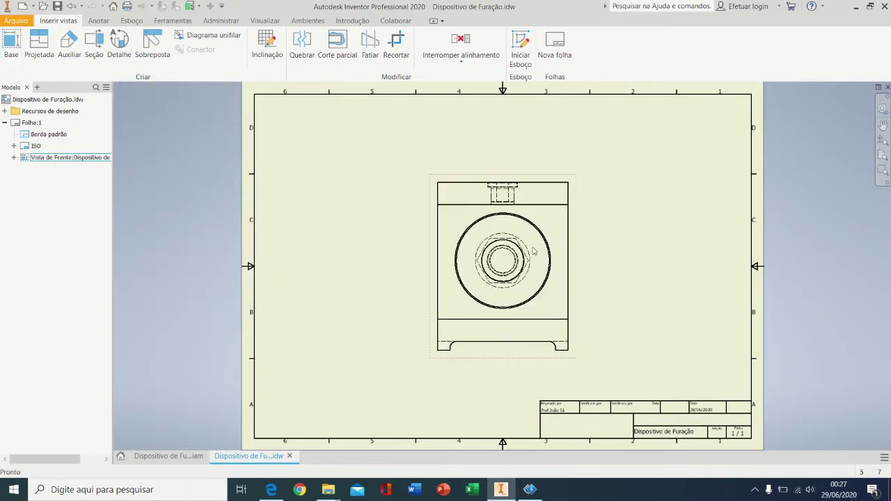
# - Move the front view to the upper left area of the sheet, leaving room beside it
pyautogui.scroll(3, 524, 226)
pyautogui.scroll(-3, 636, 332)
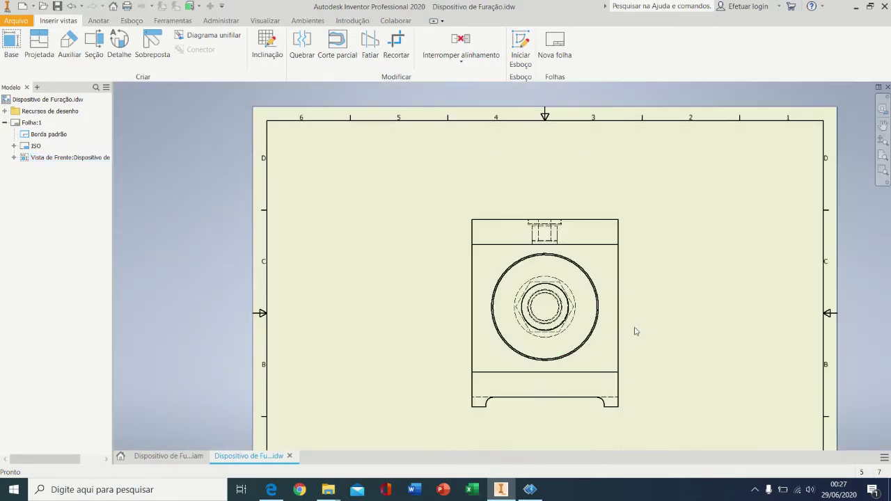
pyautogui.scroll(-3, 635, 332)
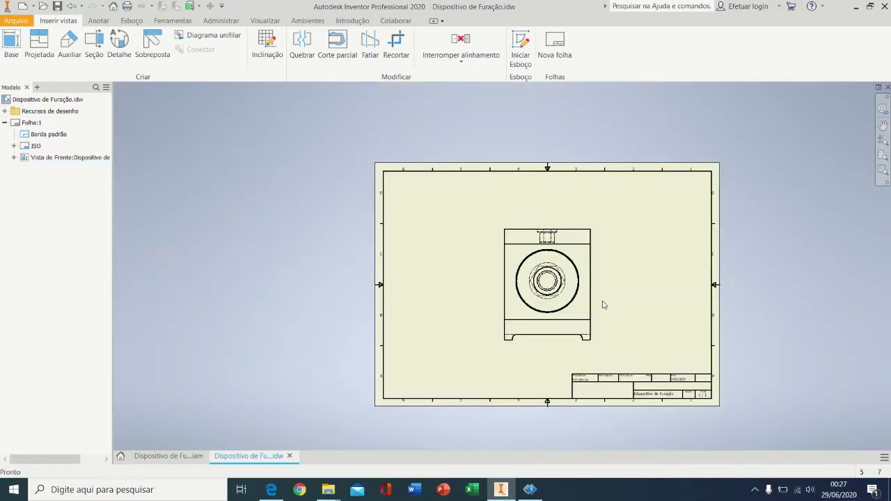
pyautogui.moveTo(594, 305); pyautogui.dragTo(529, 283)
pyautogui.moveTo(615, 292); pyautogui.dragTo(605, 311, button='middle')
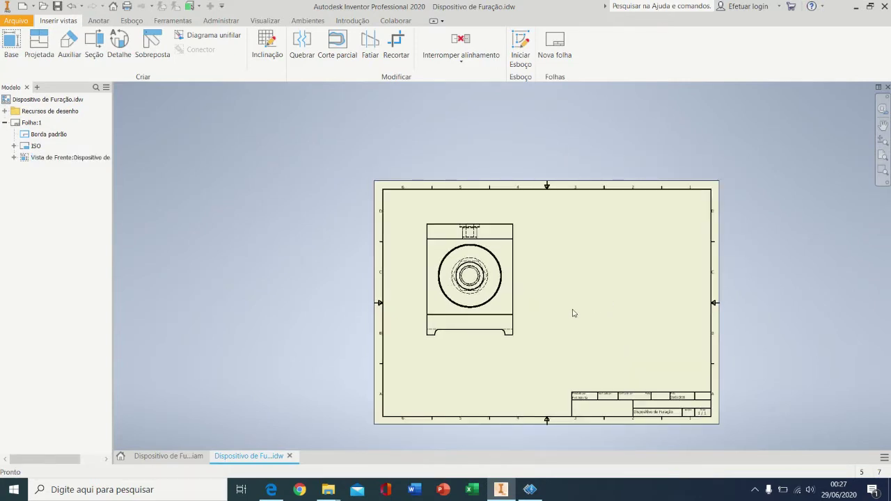
# - Start a section view of the front view and draw a vertical cutting line through the shaft's centre, extending past the body's outline
pyautogui.click(94, 43)
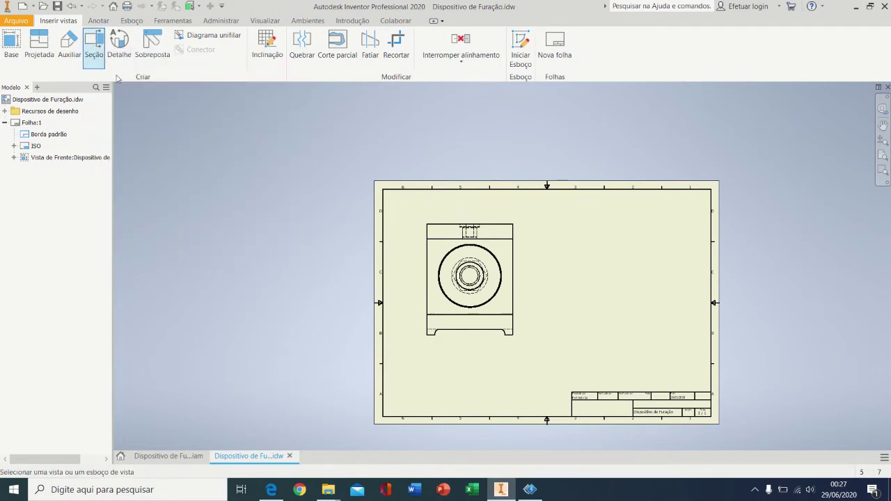
pyautogui.scroll(2, 522, 404)
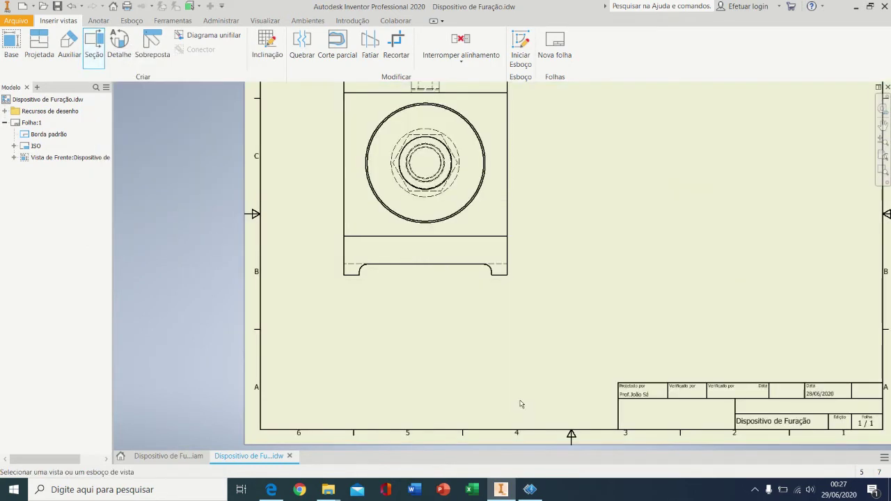
pyautogui.click(440, 277)
pyautogui.scroll(-3, 435, 285)
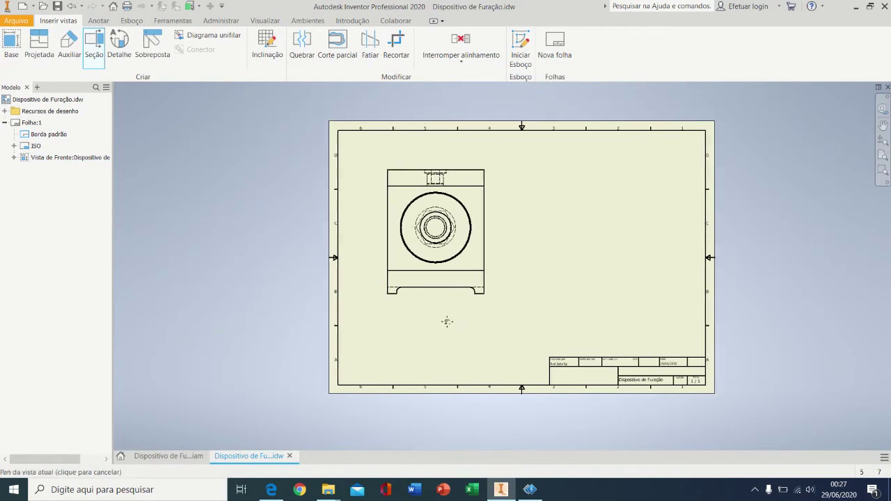
pyautogui.scroll(3, 438, 296)
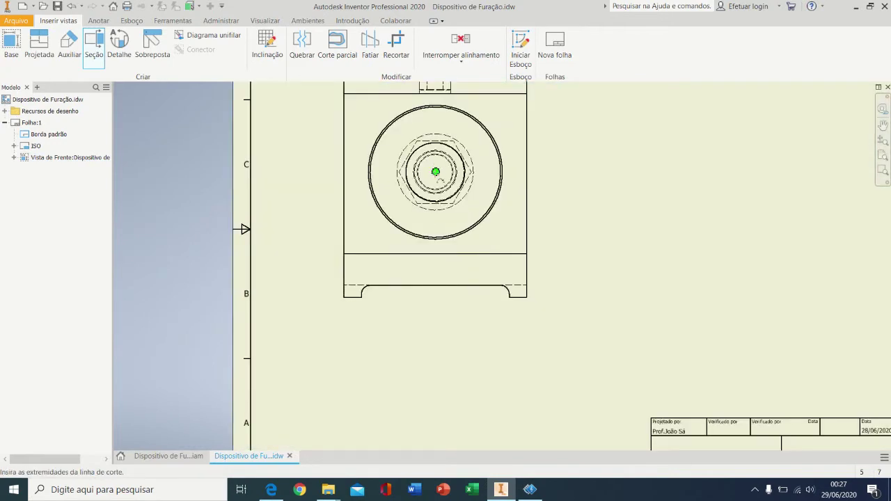
pyautogui.click(435, 322)
pyautogui.scroll(-3, 453, 300)
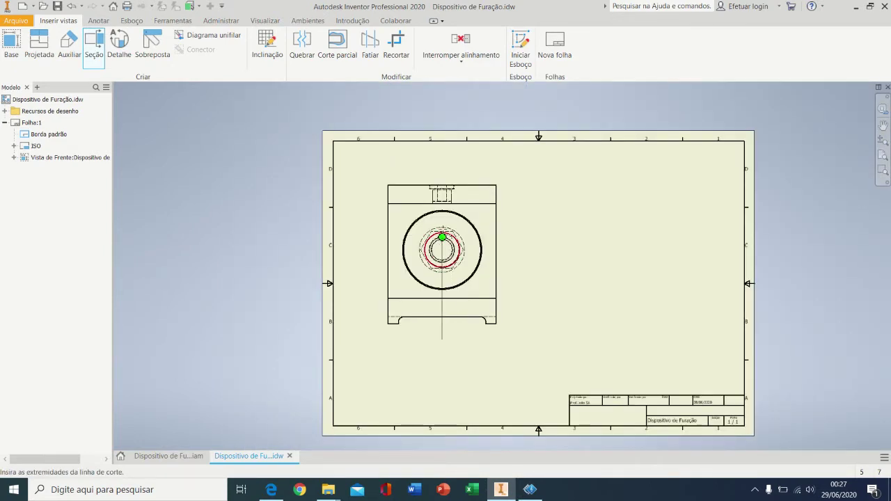
pyautogui.click(441, 169)
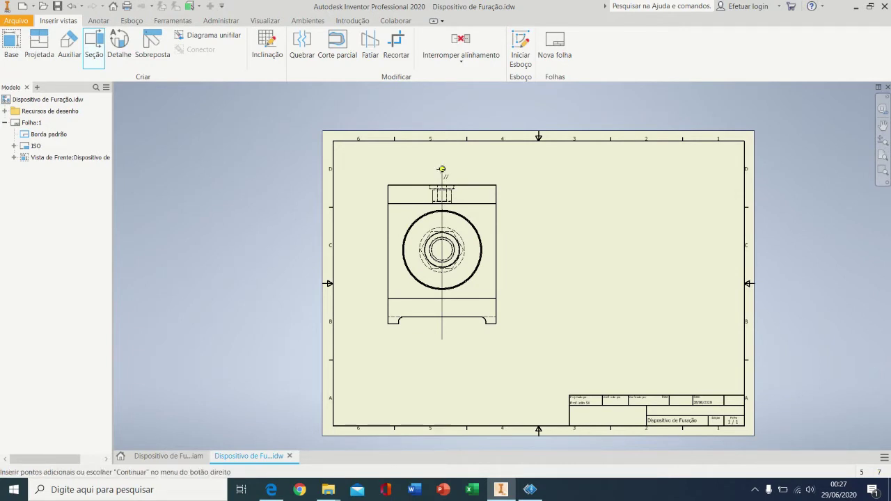
# - Accept the cutting line, set the view identifier to A, and place the 1:1 section view to the right of the front view
pyautogui.rightClick(442, 170)
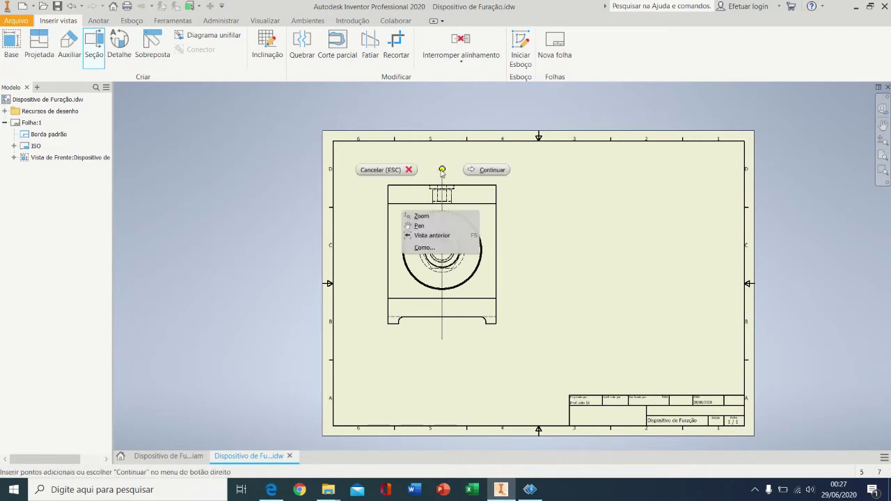
pyautogui.click(480, 170)
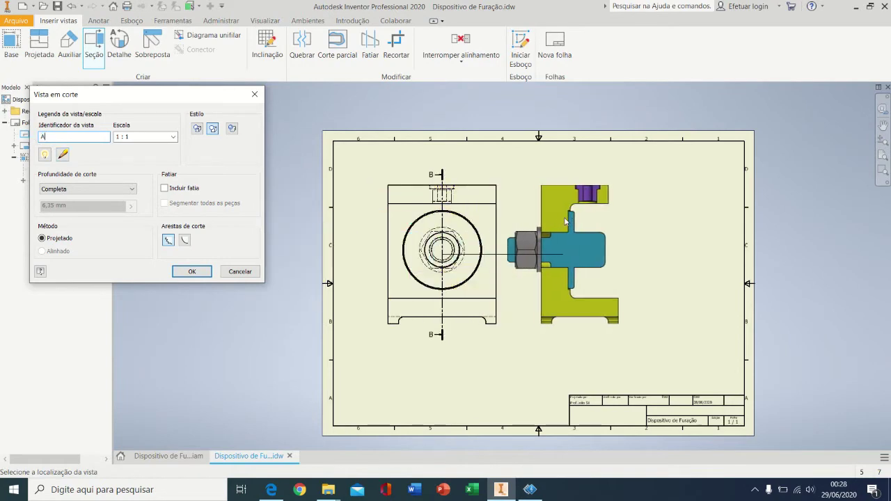
pyautogui.click(578, 223)
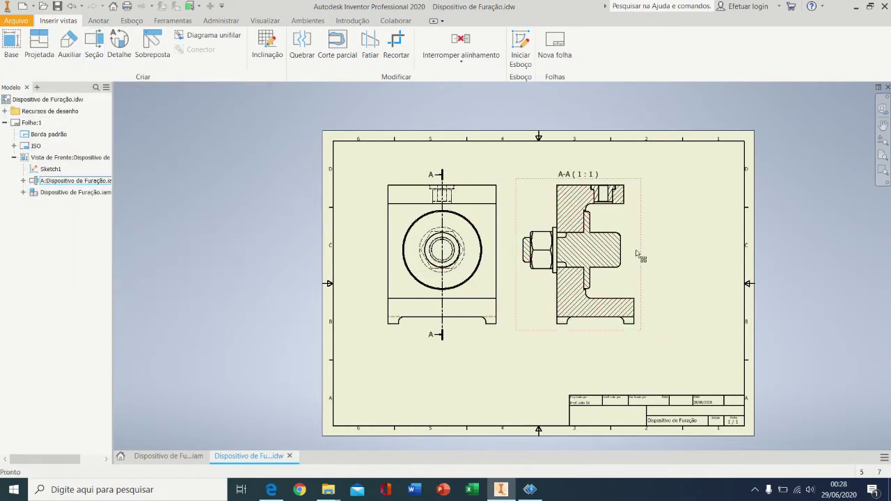
# - Move the A-A (1:1) label from above the section view to below it
pyautogui.scroll(2, 644, 241)
pyautogui.scroll(-1, 646, 232)
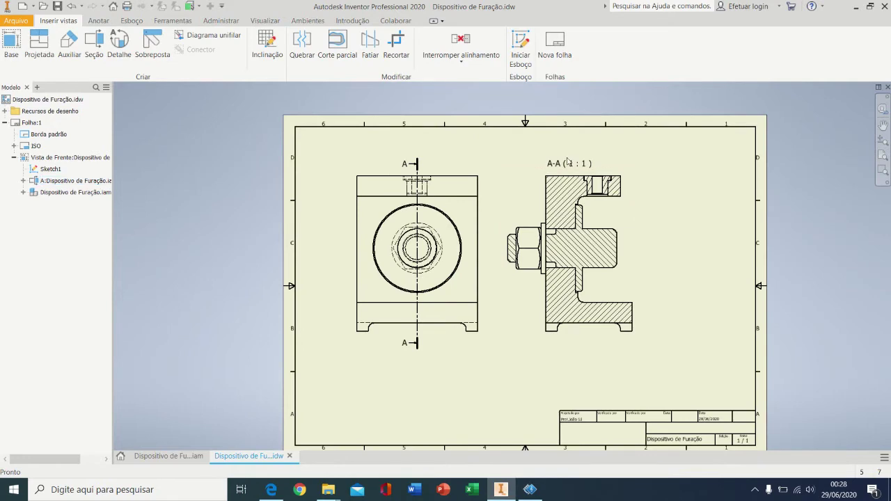
pyautogui.moveTo(569, 166); pyautogui.dragTo(530, 348)
pyautogui.moveTo(673, 282); pyautogui.dragTo(611, 305, button='middle')
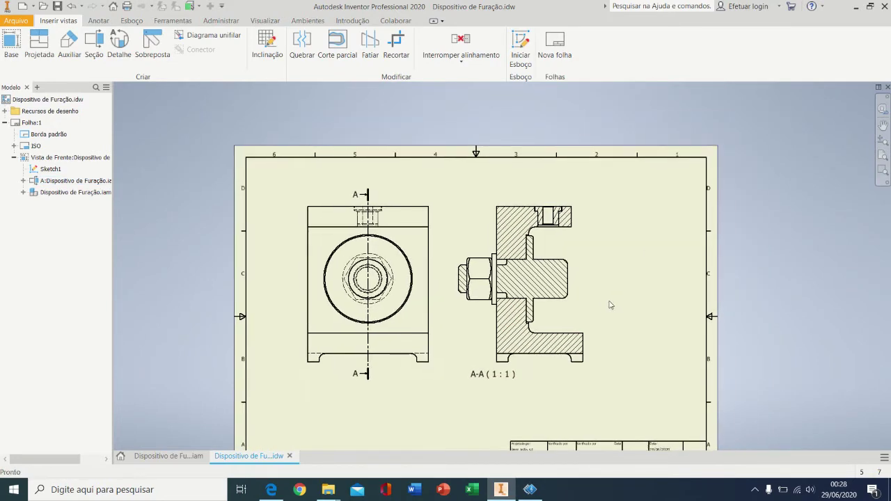
# - Examine the hatching of the body, shaft and bushing in section A-A, and dismiss the save reminder
pyautogui.scroll(-2, 606, 304)
pyautogui.scroll(4, 596, 301)
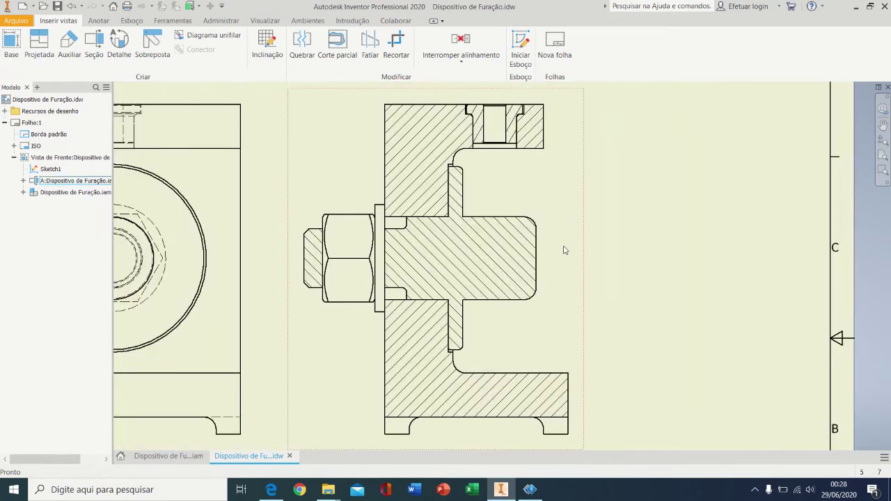
pyautogui.moveTo(565, 225); pyautogui.dragTo(588, 233, button='middle')
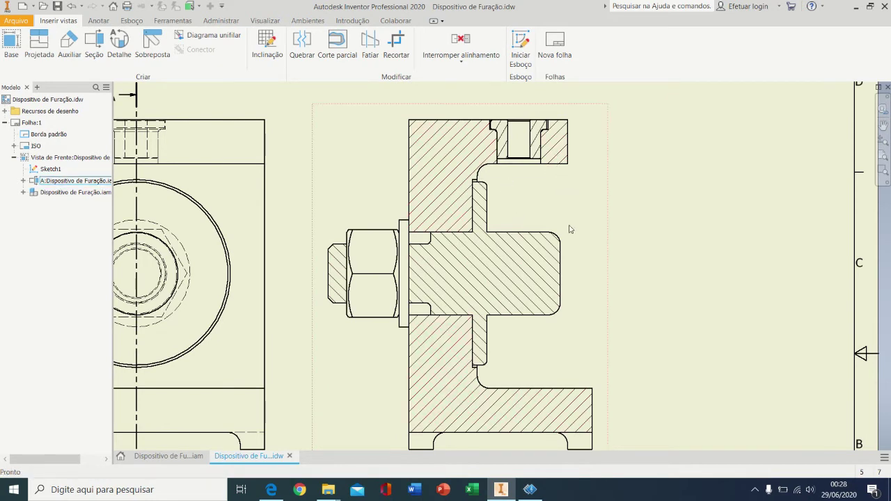
pyautogui.moveTo(627, 286); pyautogui.dragTo(695, 199, button='middle')
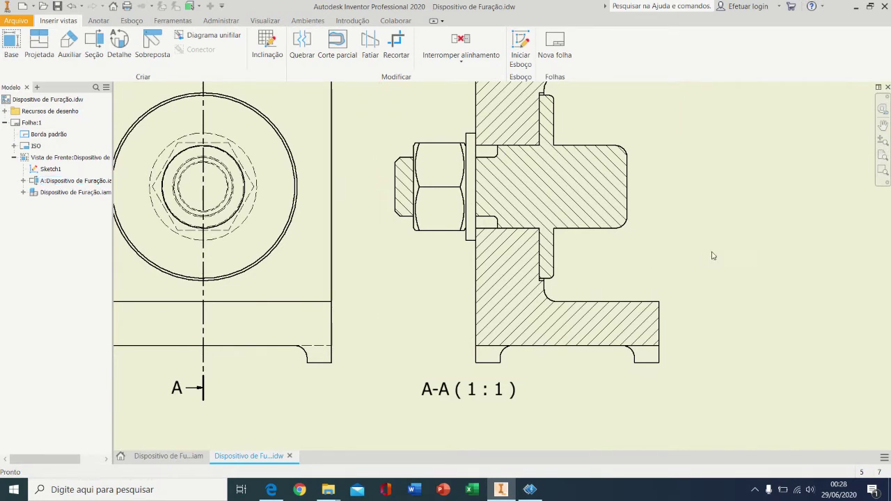
pyautogui.moveTo(710, 255); pyautogui.dragTo(702, 288, button='middle')
pyautogui.moveTo(689, 222); pyautogui.dragTo(683, 235, button='middle')
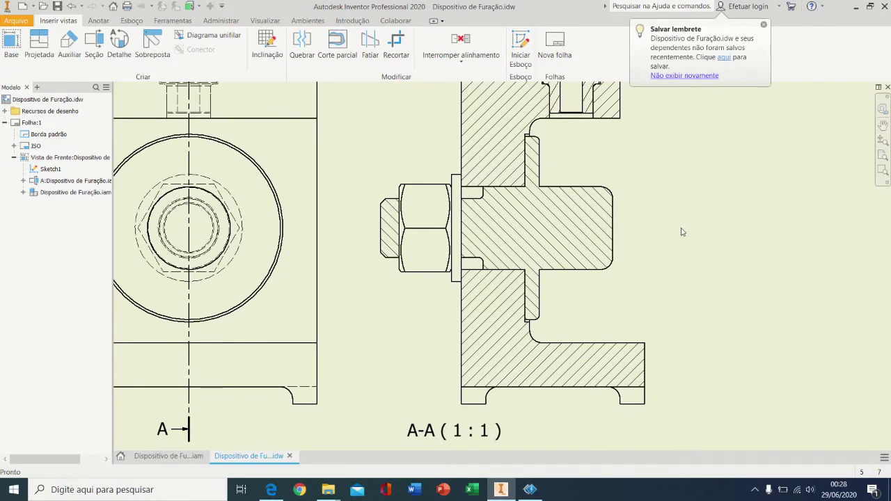
pyautogui.click(764, 26)
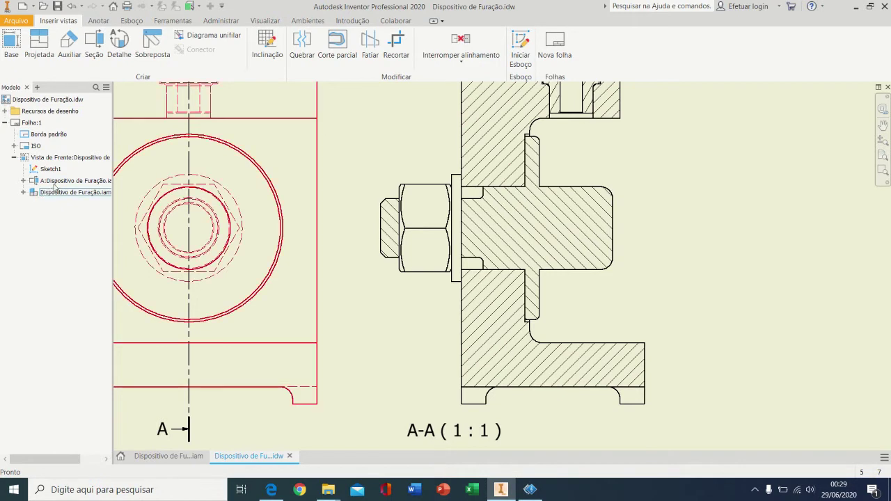
# - Expand section view A in the model tree down to the assembly's individual components
pyautogui.click(57, 158)
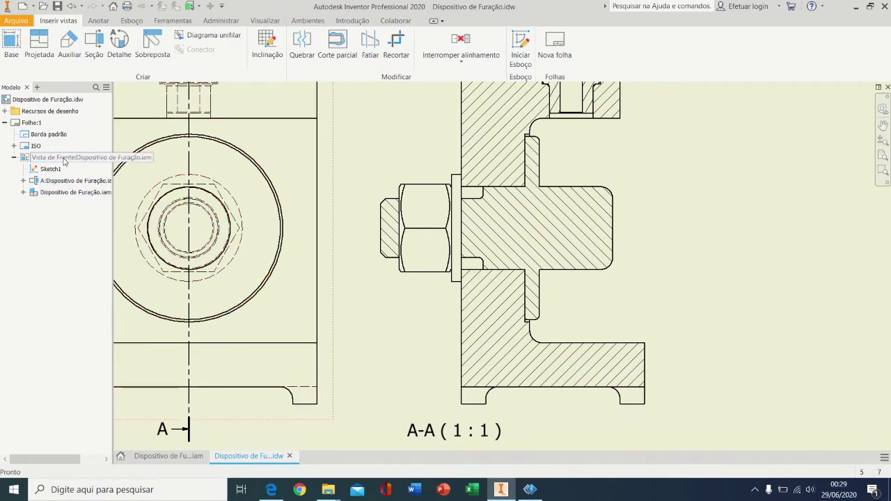
pyautogui.click(60, 184)
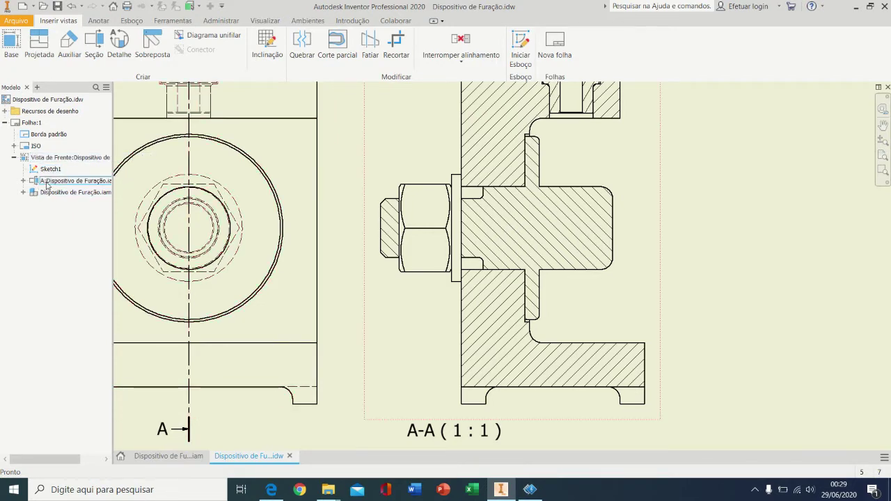
pyautogui.click(21, 185)
pyautogui.click(23, 181)
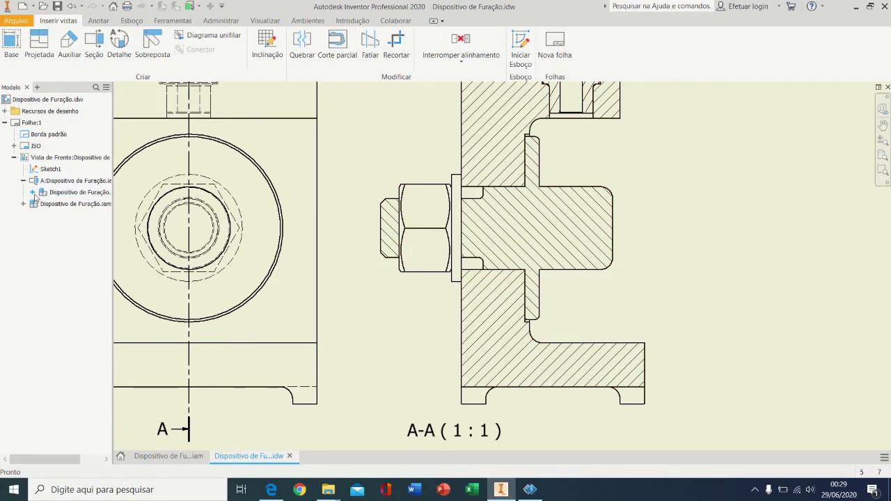
pyautogui.click(33, 193)
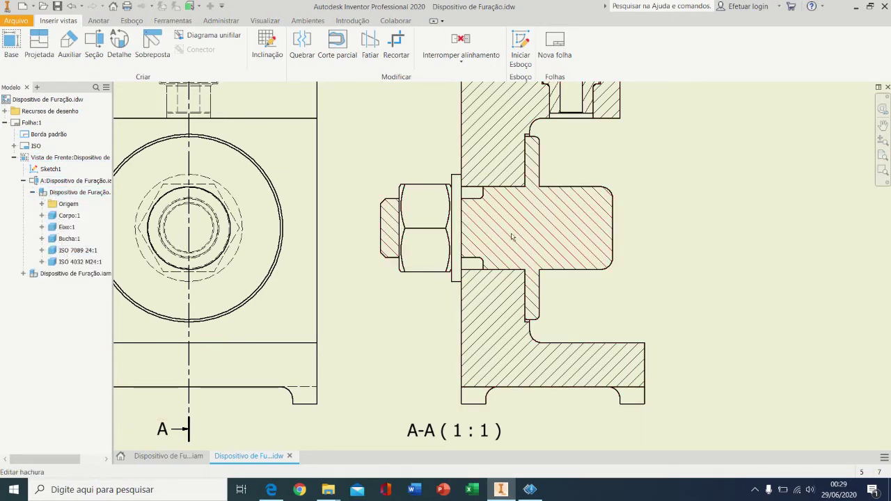
# - Exclude the shaft (Eixo:1) from cutting in section view A by setting its section participation to Nenhuma
pyautogui.click(66, 229)
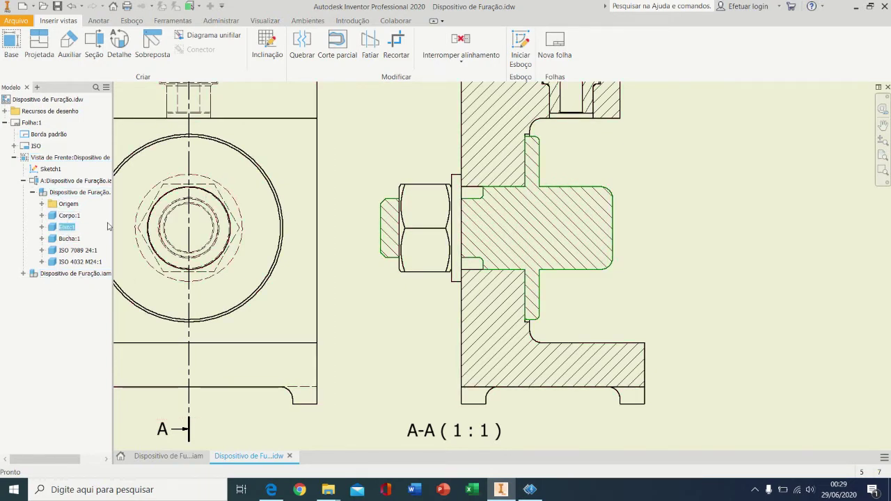
pyautogui.rightClick(68, 231)
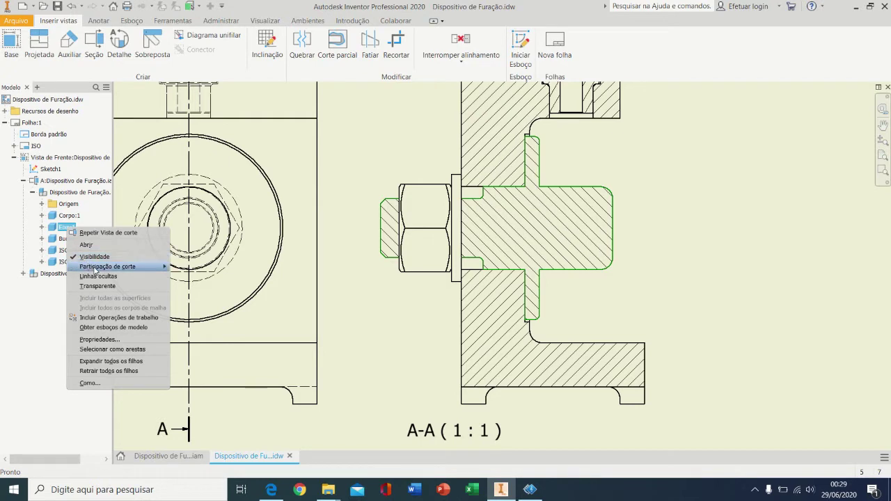
pyautogui.moveTo(104, 268)
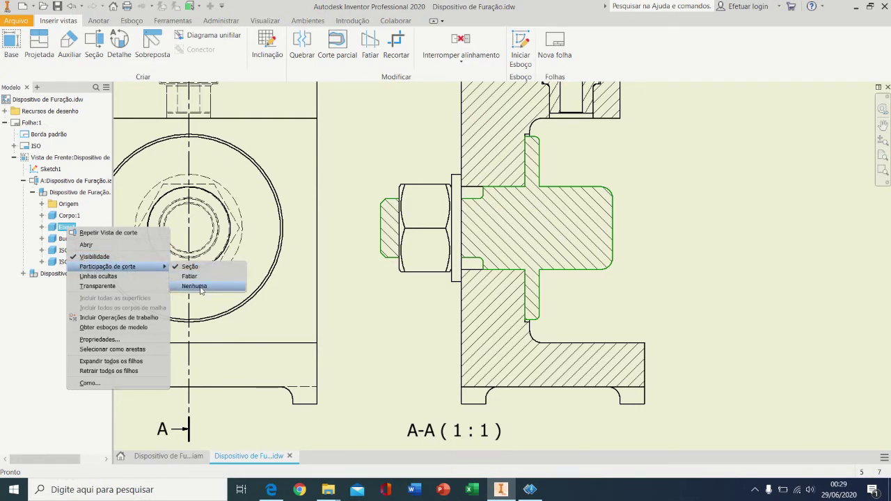
pyautogui.click(201, 286)
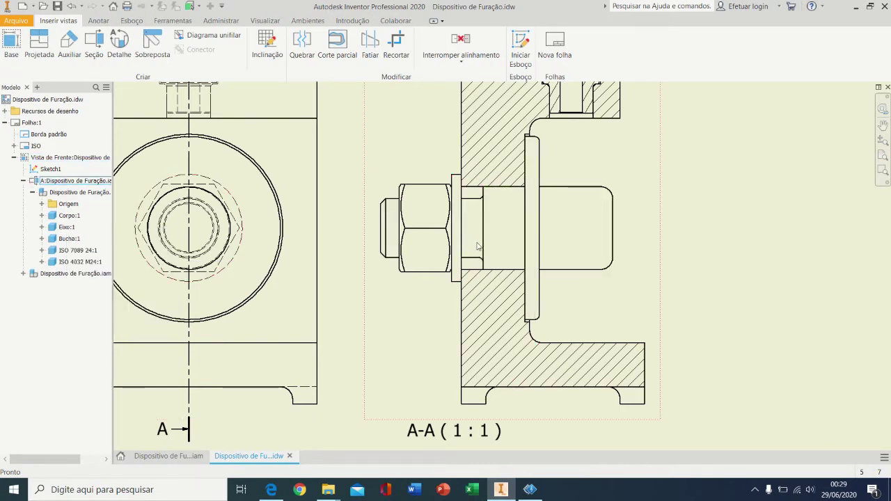
# - Examine the angle and scale of the body's hatch pattern in section A-A
pyautogui.scroll(-4, 724, 261)
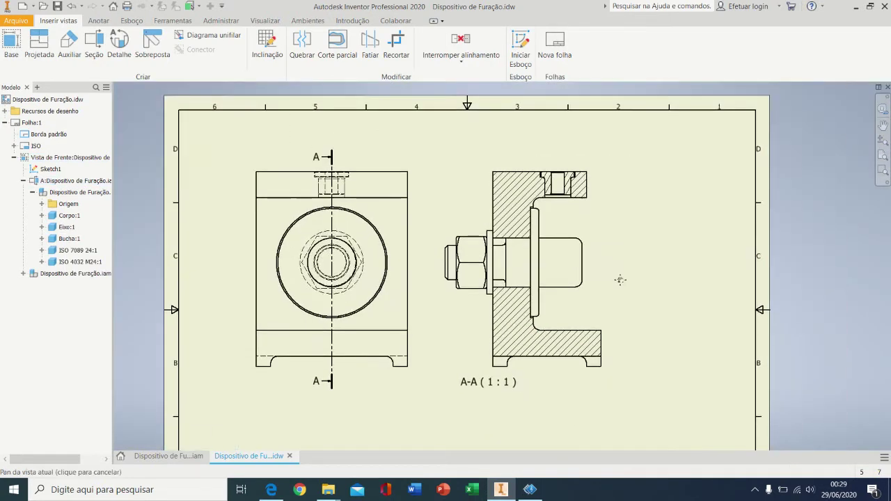
pyautogui.scroll(5, 570, 242)
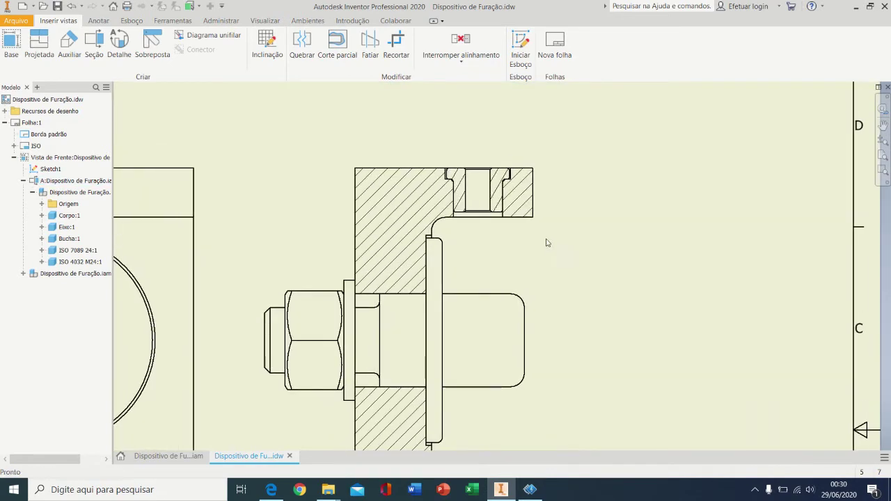
pyautogui.scroll(3, 550, 233)
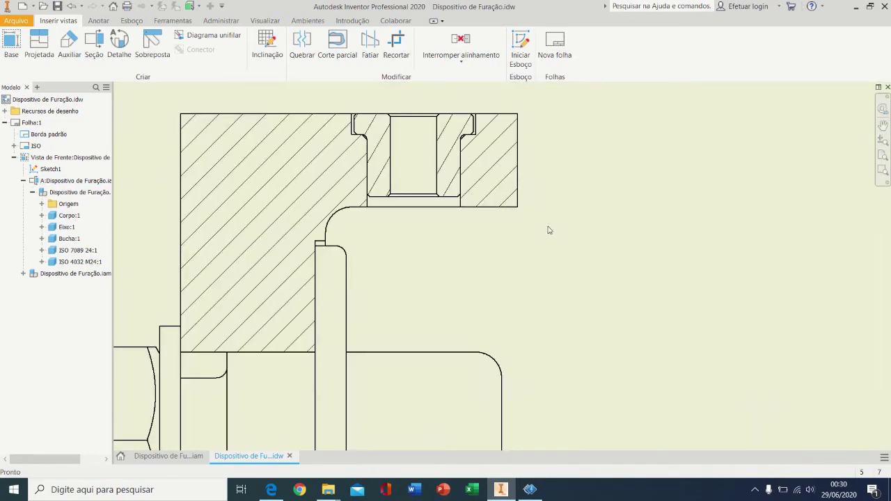
pyautogui.doubleClick(491, 167)
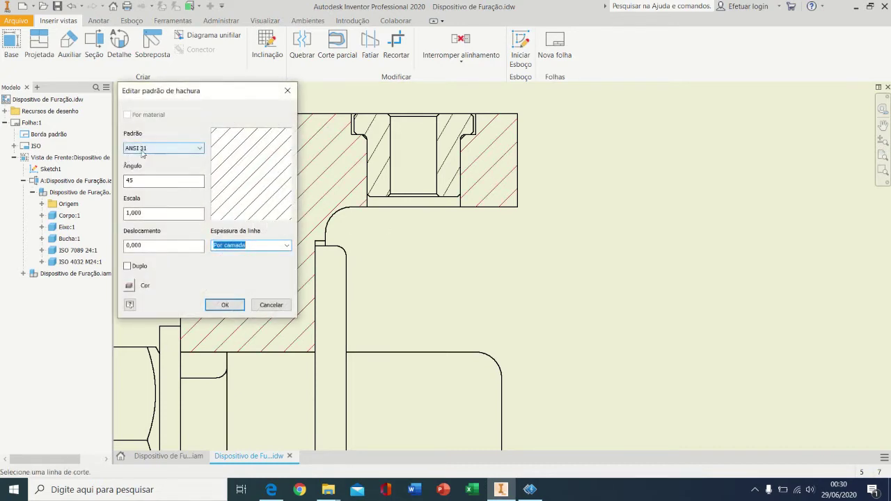
pyautogui.click(147, 182)
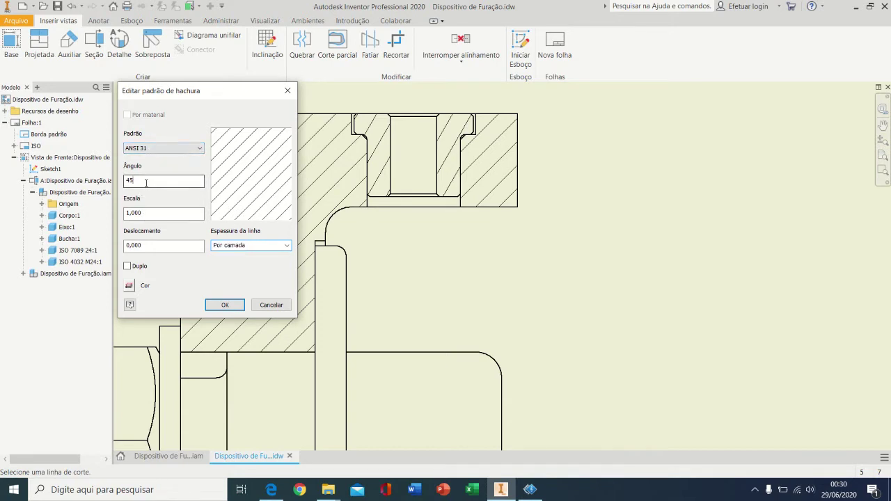
pyautogui.click(148, 212)
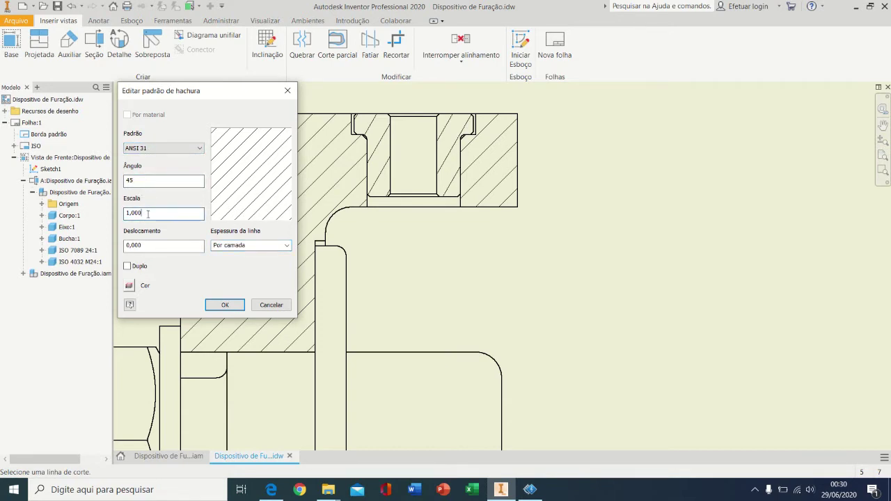
pyautogui.click(216, 307)
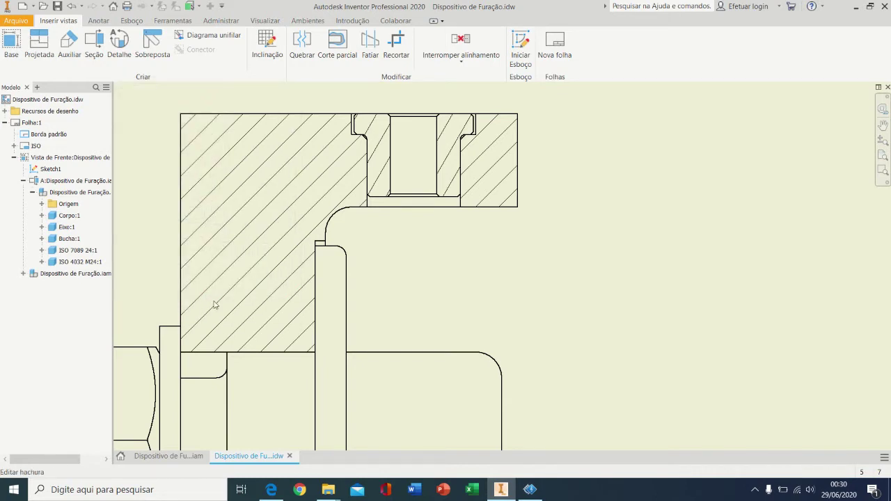
# - Set the angle of the bushing's hatch pattern in section A-A to 45 degrees
pyautogui.doubleClick(446, 169)
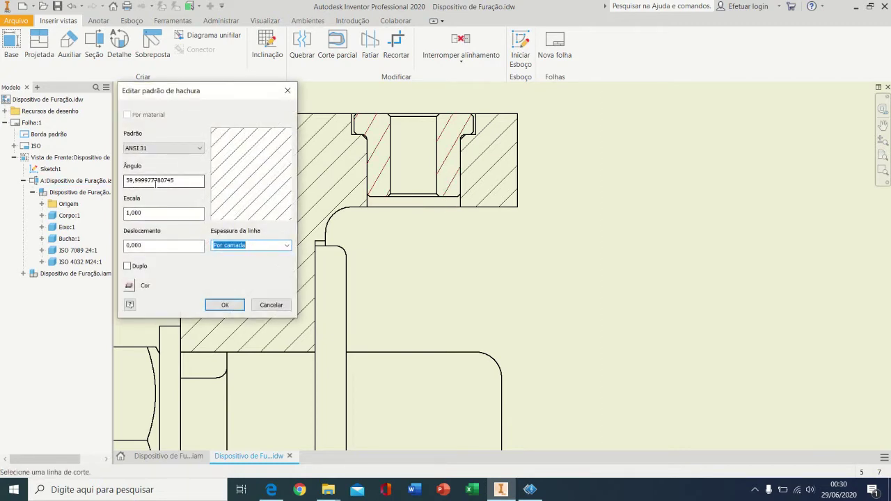
pyautogui.doubleClick(183, 180)
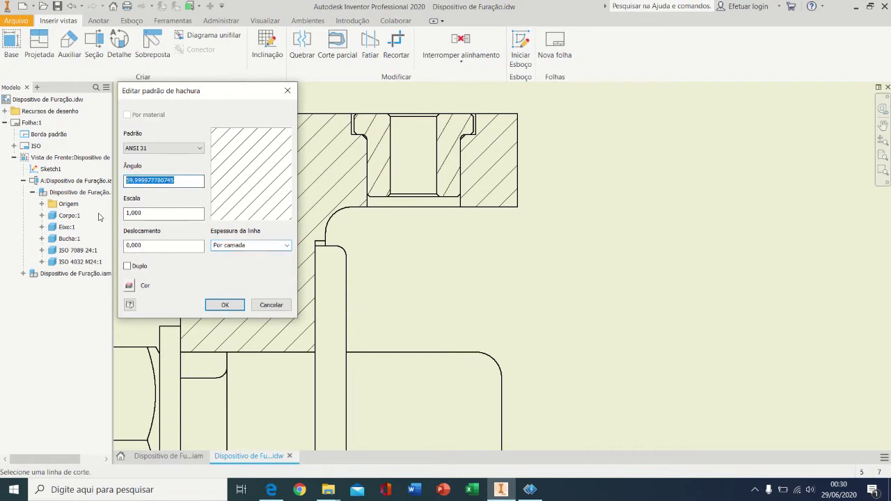
pyautogui.write('45')
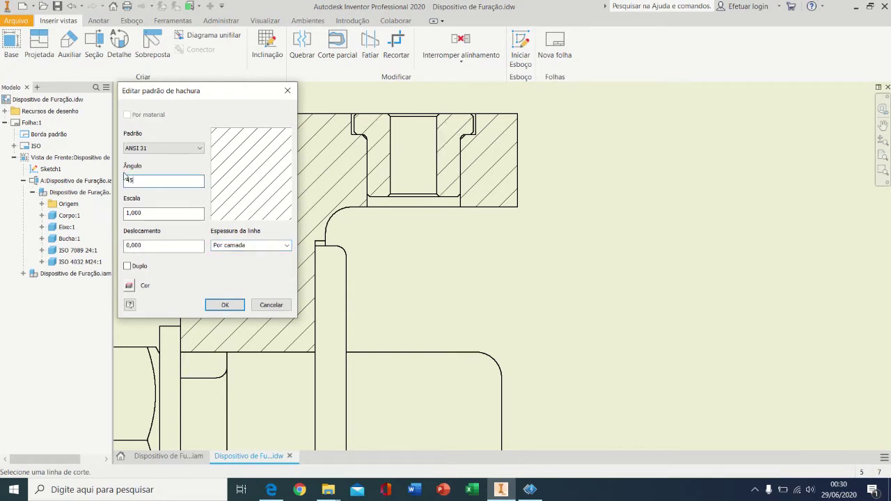
pyautogui.click(225, 306)
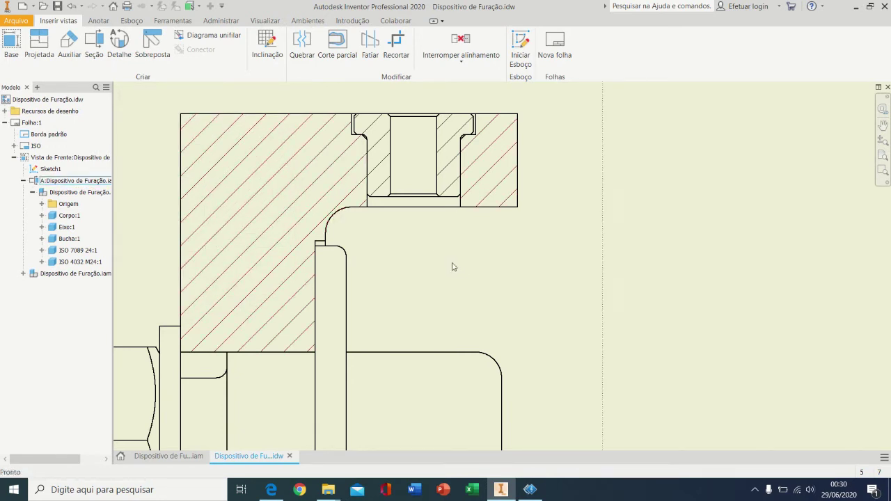
# - Make the bushing's hatching in section A-A denser by setting its scale to 0,25
pyautogui.doubleClick(449, 173)
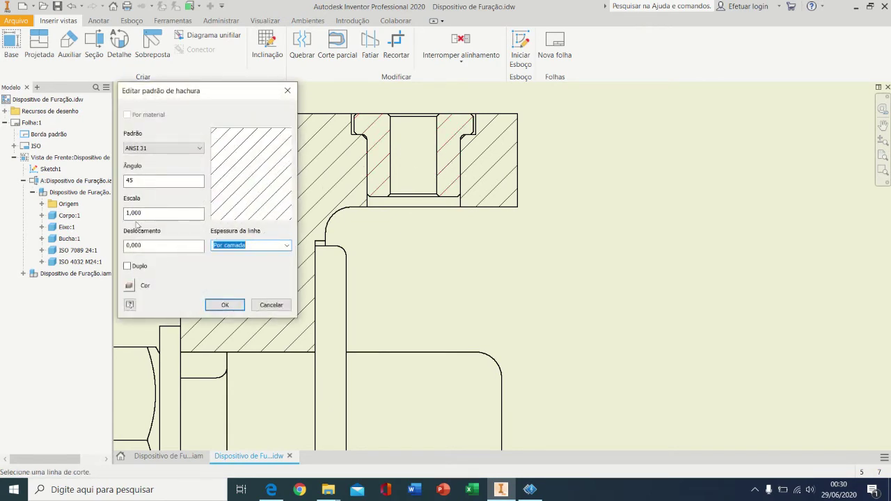
pyautogui.moveTo(159, 214); pyautogui.dragTo(82, 222)
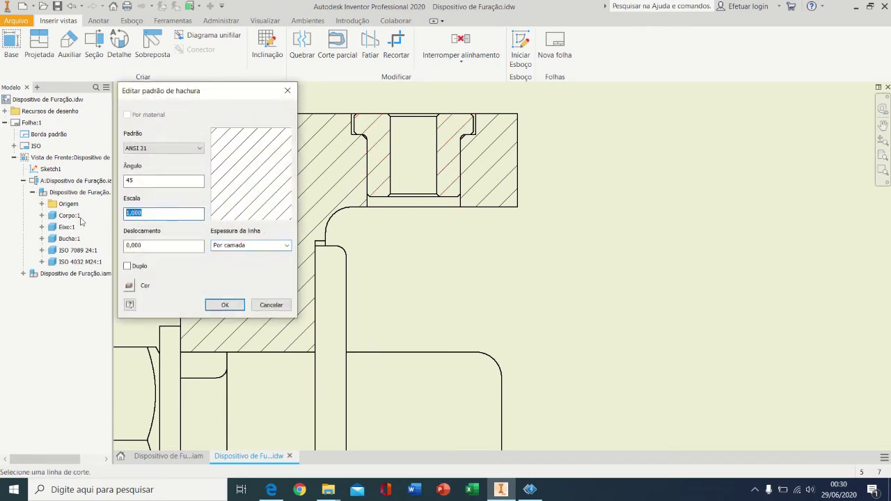
pyautogui.write('0,25')
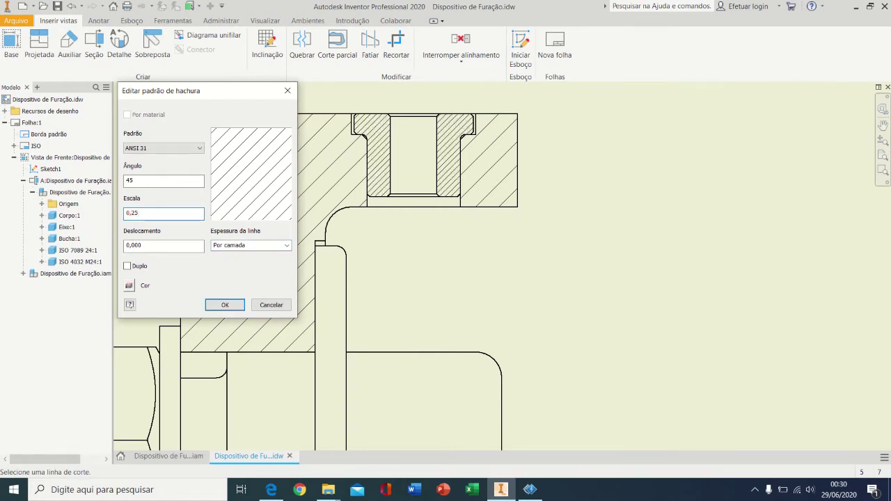
pyautogui.click(225, 305)
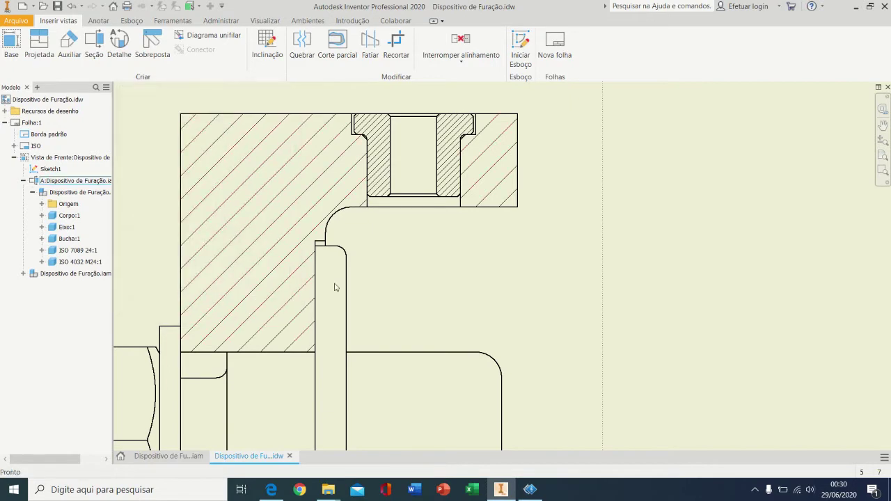
# - Set the bushing's hatch angle to 135 degrees so its lines run opposite to the body's hatching
pyautogui.scroll(-3, 513, 302)
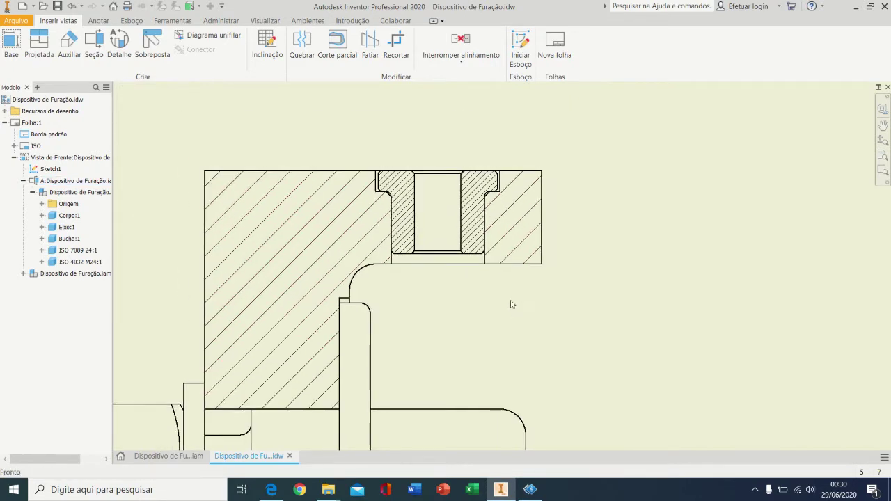
pyautogui.scroll(2, 523, 258)
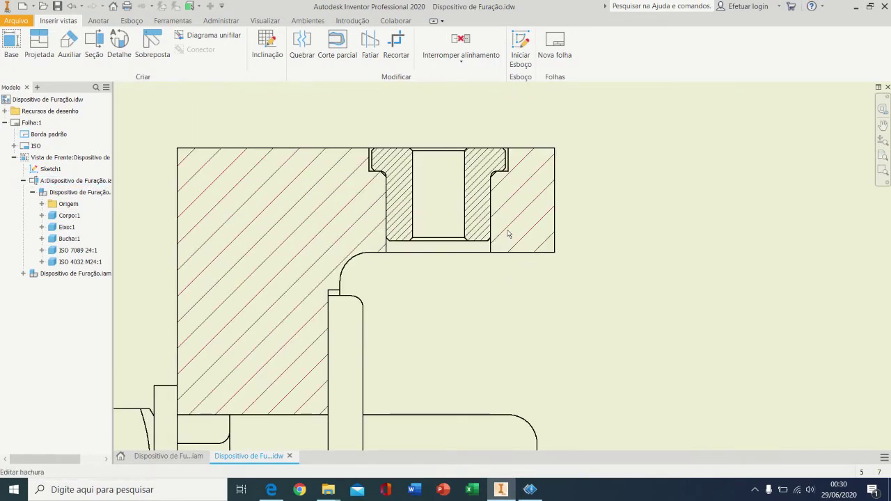
pyautogui.scroll(-3, 508, 235)
pyautogui.scroll(2, 504, 209)
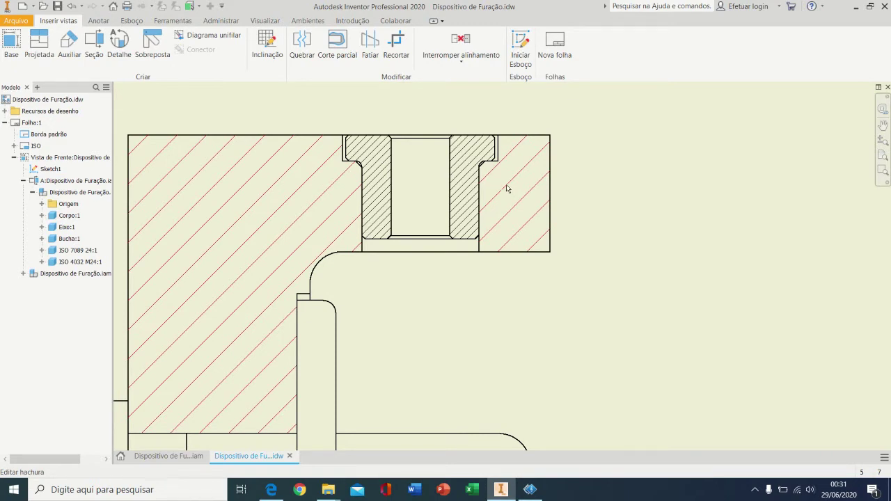
pyautogui.doubleClick(461, 185)
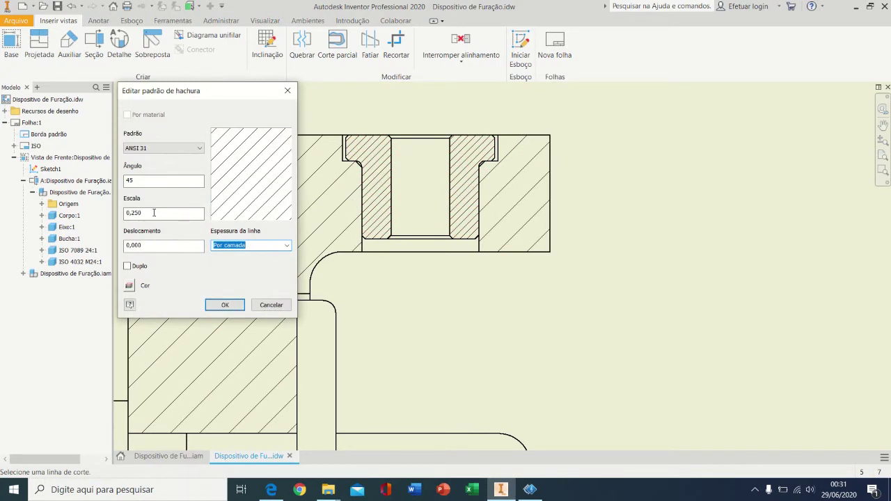
pyautogui.doubleClick(153, 181)
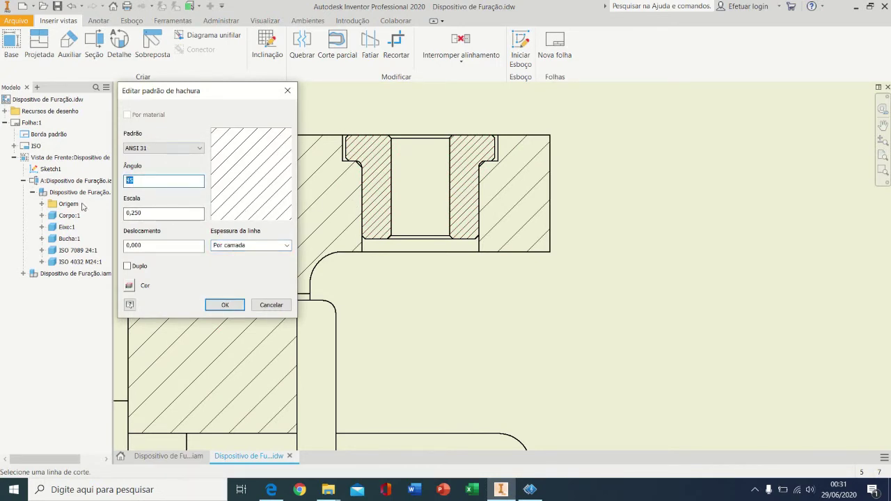
pyautogui.write('135')
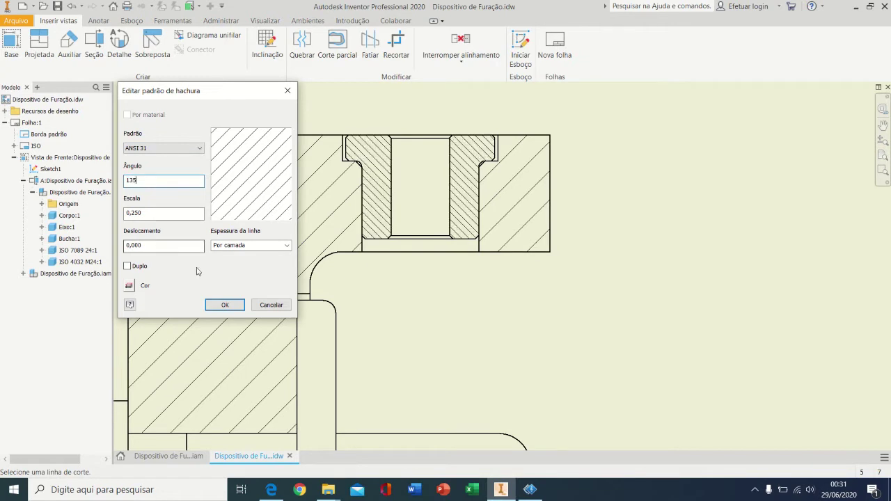
pyautogui.click(225, 305)
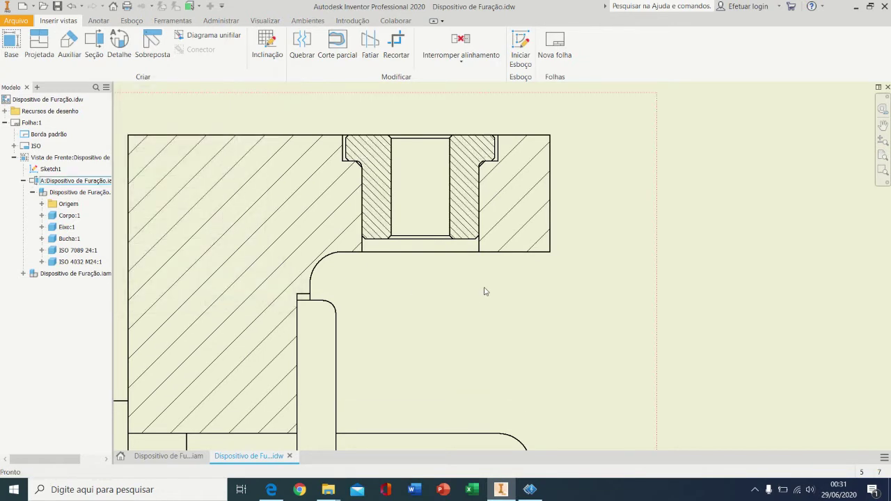
# - Examine the bushing and body hatching in section A-A and the overall layout of the views on the sheet
pyautogui.moveTo(484, 288); pyautogui.dragTo(514, 284, button='middle')
pyautogui.scroll(3, 512, 291)
pyautogui.scroll(-3, 514, 285)
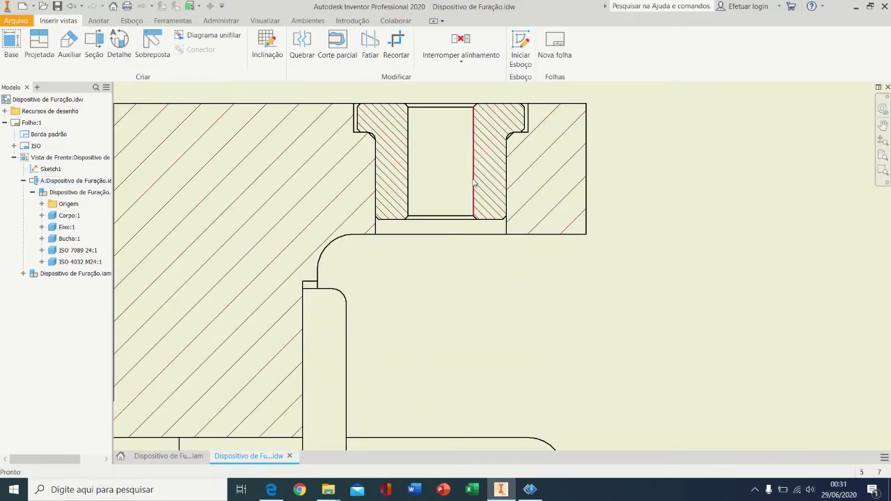
pyautogui.scroll(4, 527, 321)
pyautogui.moveTo(548, 345); pyautogui.dragTo(557, 223, button='middle')
pyautogui.scroll(2, 601, 308)
pyautogui.scroll(2, 609, 328)
pyautogui.scroll(-3, 443, 317)
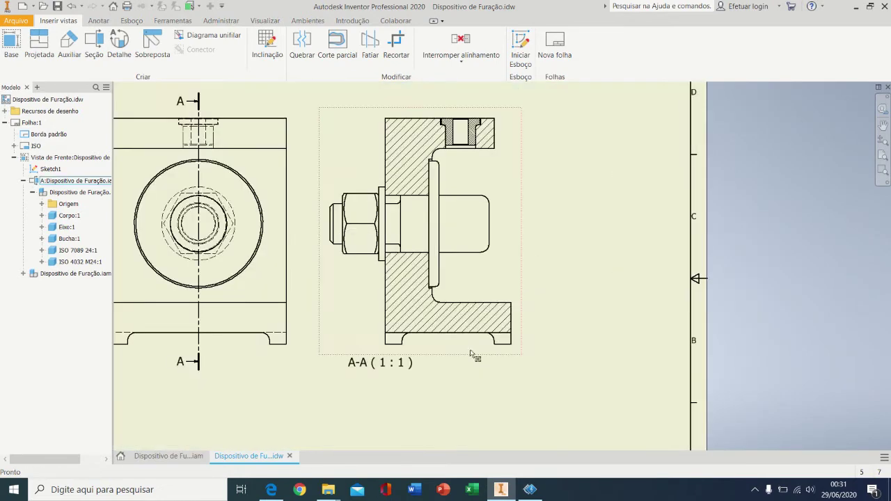
pyautogui.scroll(2, 460, 317)
pyautogui.moveTo(558, 335); pyautogui.dragTo(554, 304, button='middle')
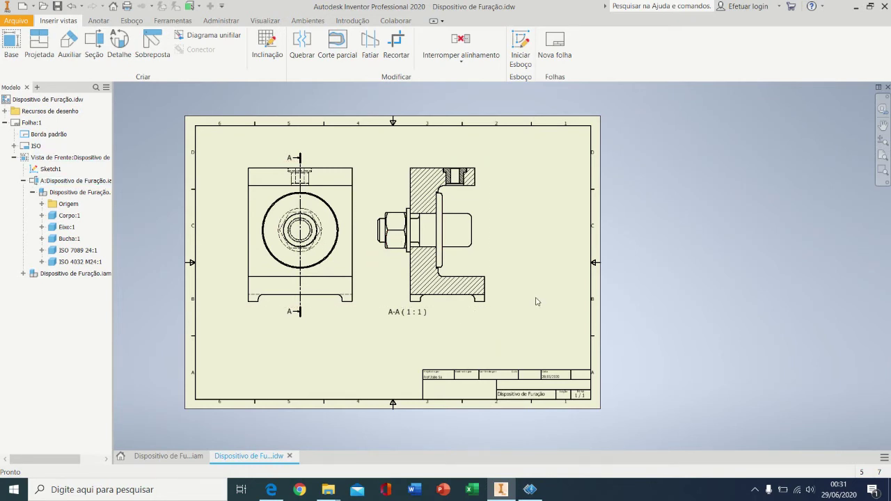
pyautogui.scroll(3, 515, 333)
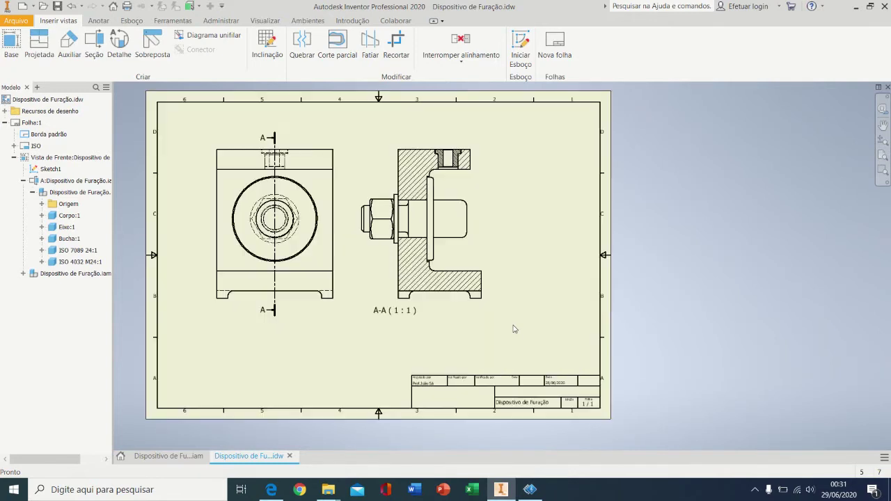
pyautogui.scroll(-3, 509, 337)
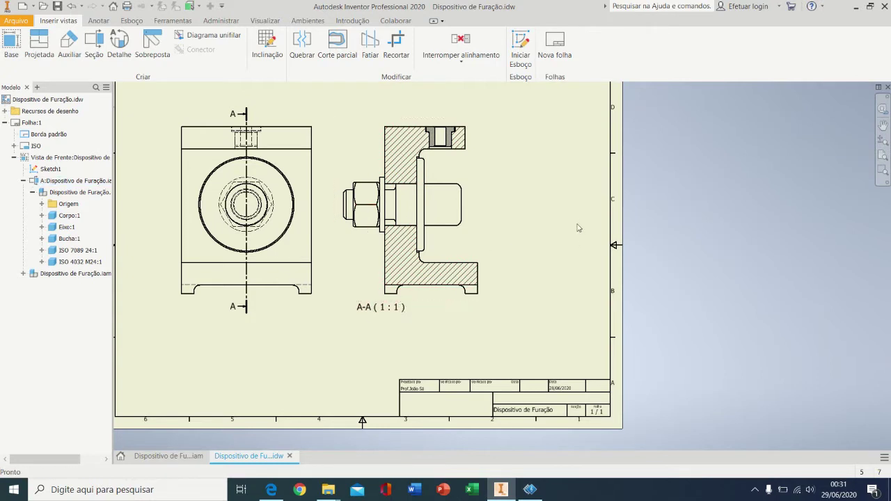
pyautogui.moveTo(583, 223); pyautogui.dragTo(590, 239, button='middle')
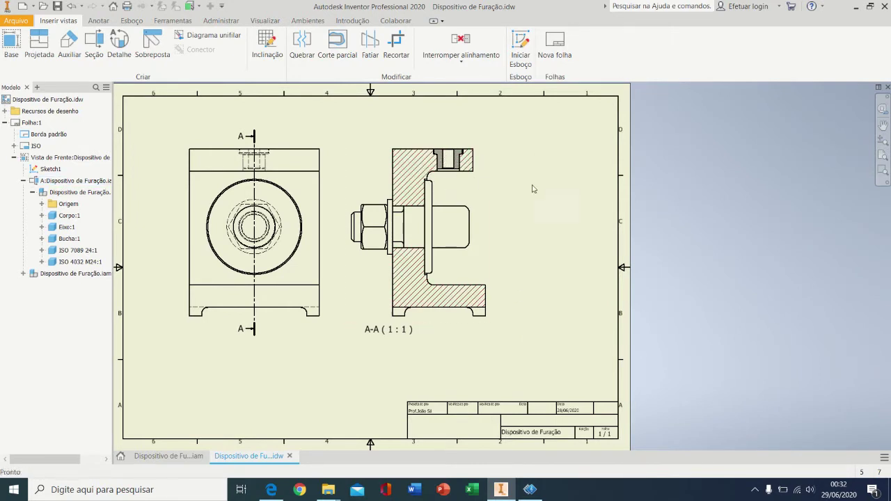
# - Place a manual balloon on the body in section A-A, using the Estruturada bill of materials view
pyautogui.click(97, 20)
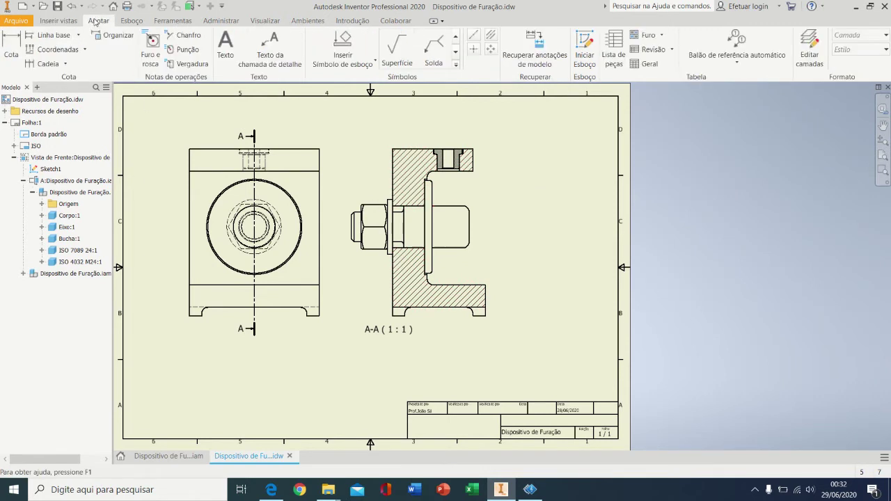
pyautogui.click(725, 58)
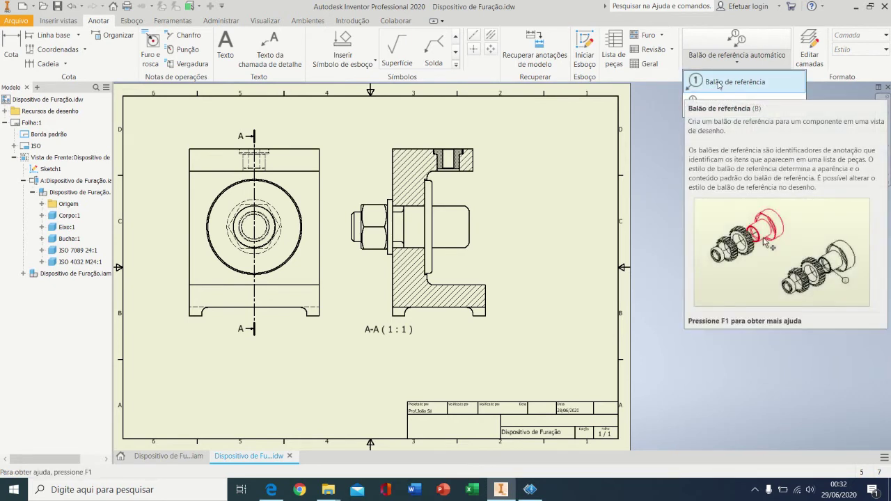
pyautogui.click(720, 83)
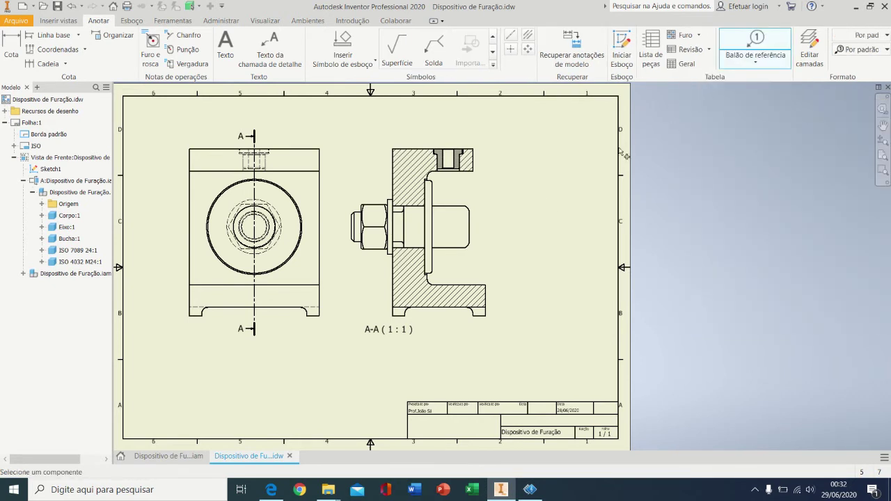
pyautogui.scroll(3, 518, 311)
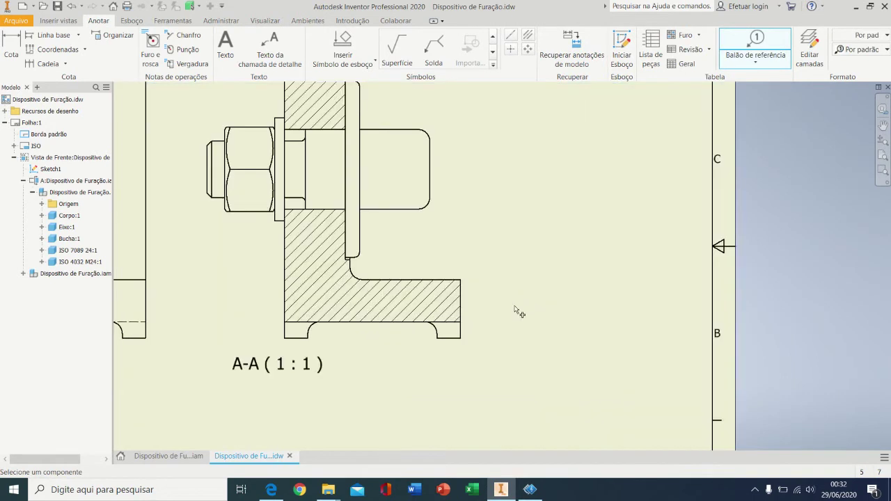
pyautogui.click(466, 313)
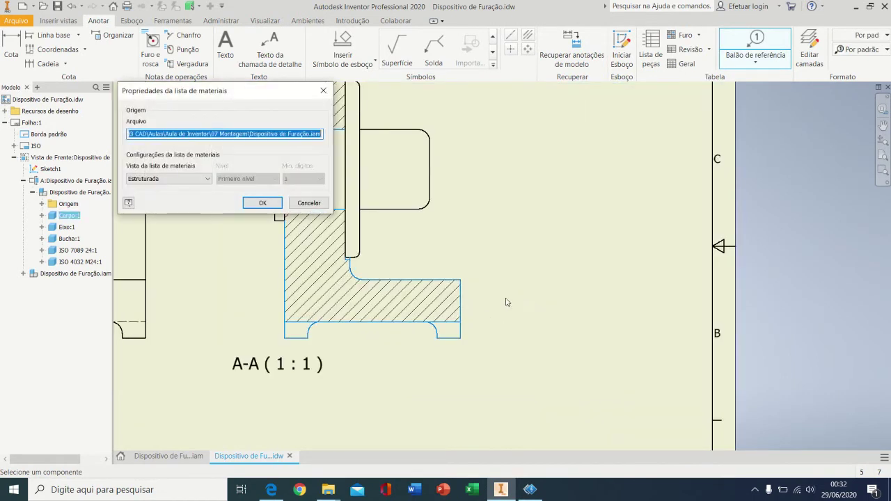
pyautogui.click(262, 203)
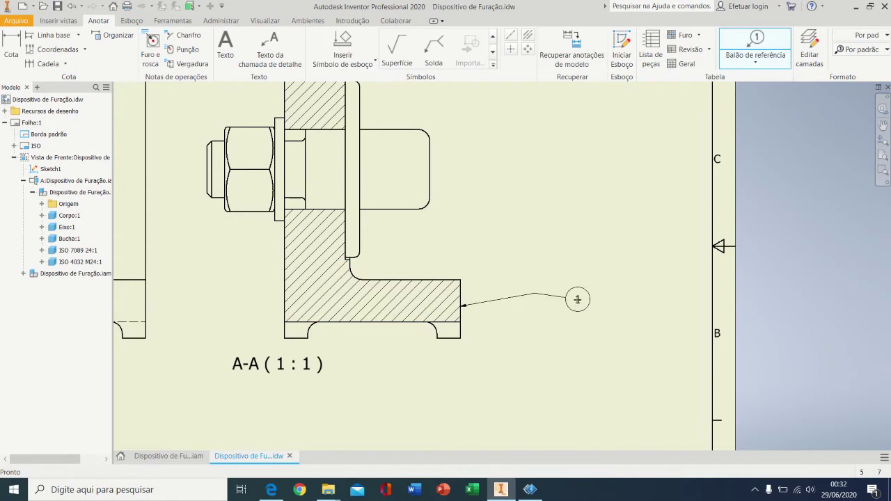
pyautogui.rightClick(548, 291)
pyautogui.click(578, 293)
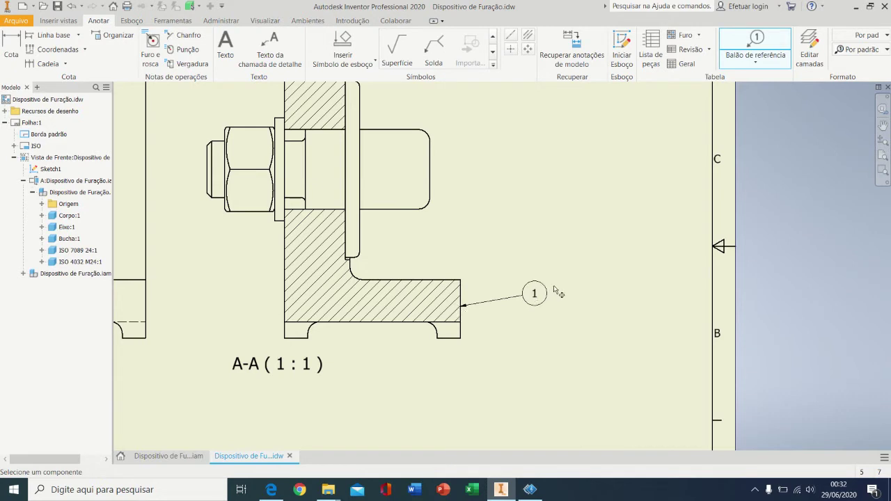
# - Add manual balloons for the shaft and the washer in section A-A, aligned vertically above the body's balloon
pyautogui.click(418, 210)
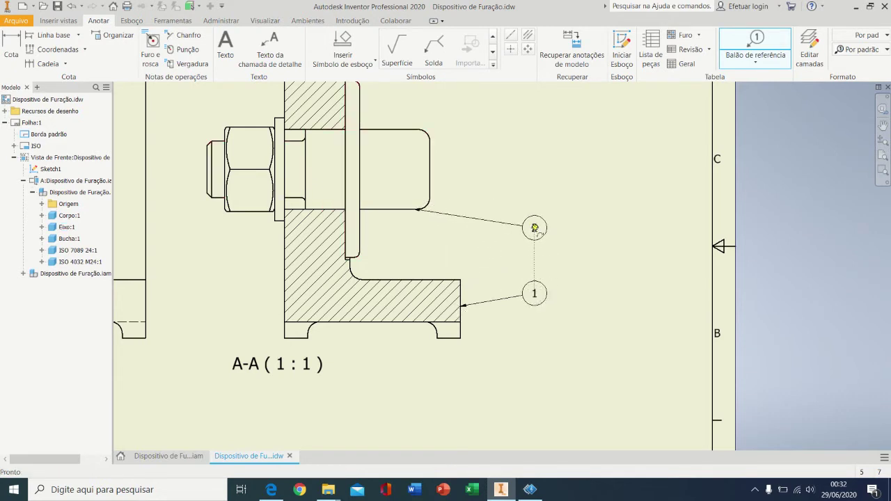
pyautogui.rightClick(535, 228)
pyautogui.click(579, 225)
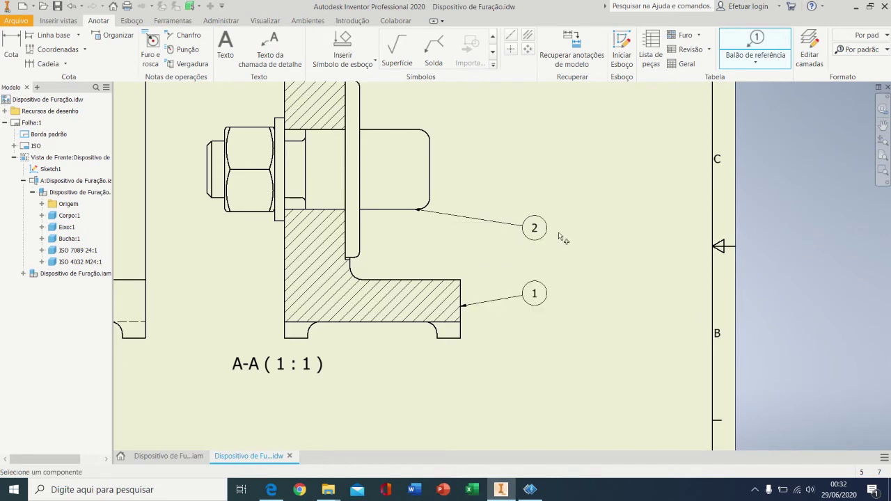
pyautogui.click(288, 181)
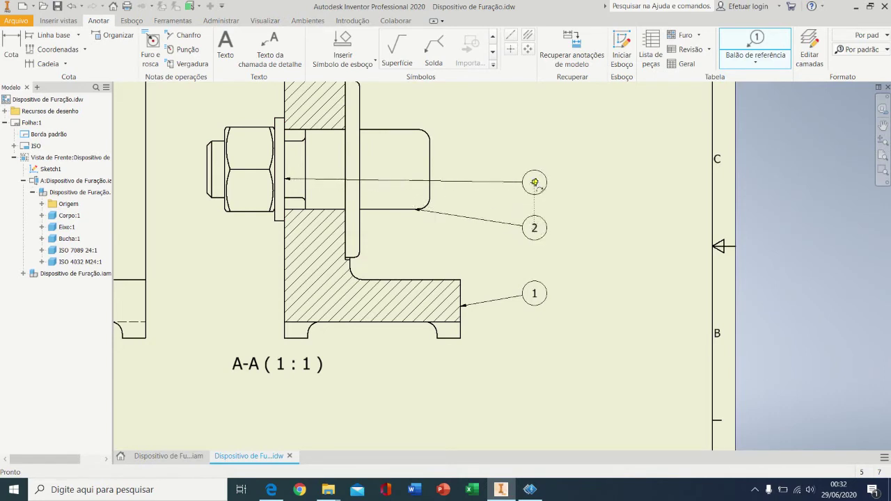
pyautogui.click(535, 183)
pyautogui.rightClick(535, 183)
pyautogui.click(539, 184)
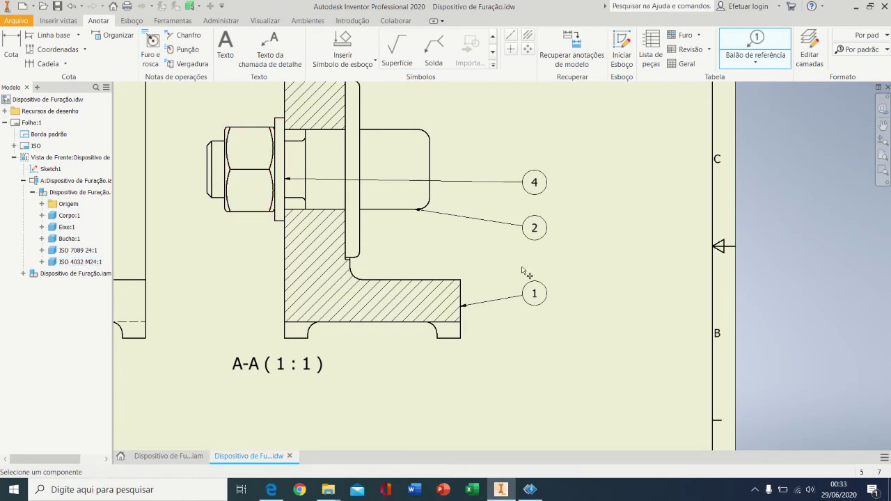
# - Add a manual balloon for the bushing in section A-A, aligned vertically with the other balloons
pyautogui.scroll(-2, 569, 273)
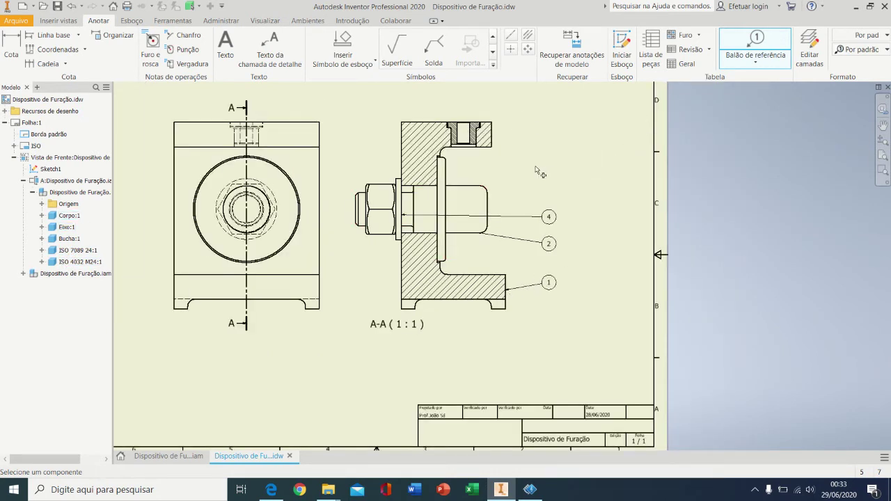
pyautogui.scroll(2, 540, 171)
pyautogui.click(426, 118)
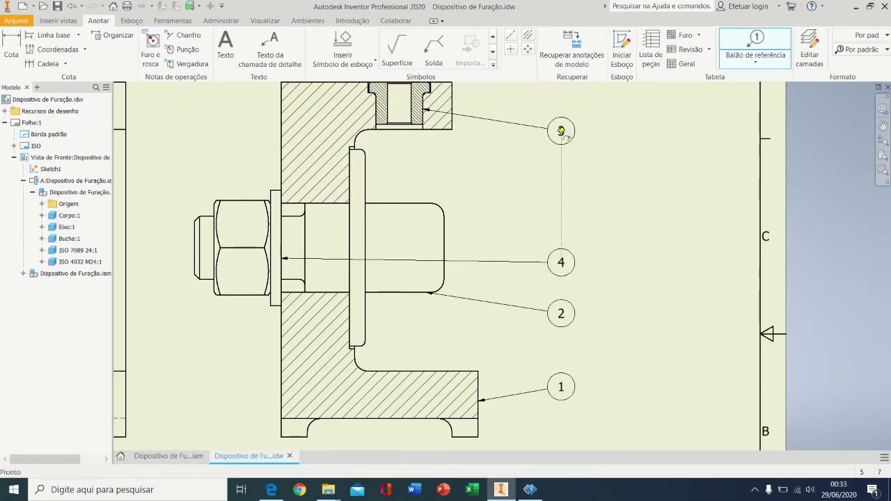
pyautogui.rightClick(562, 130)
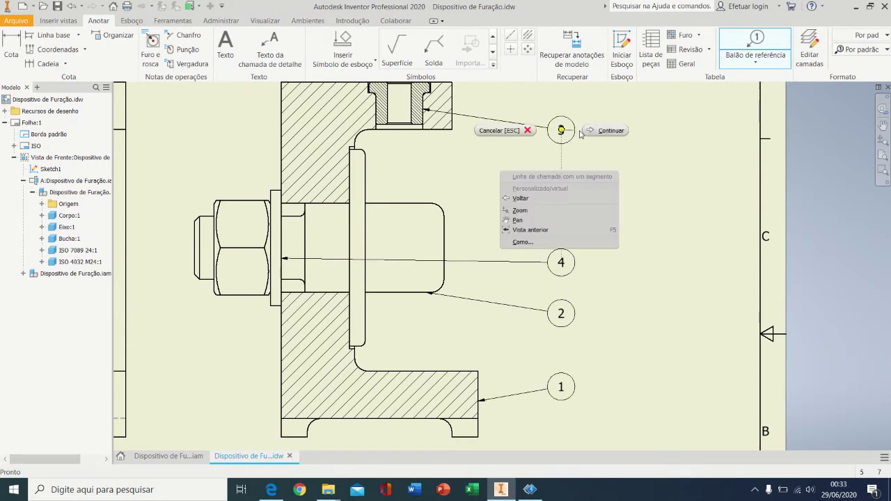
pyautogui.press('Escape')
pyautogui.rightClick(578, 179)
pyautogui.click(627, 180)
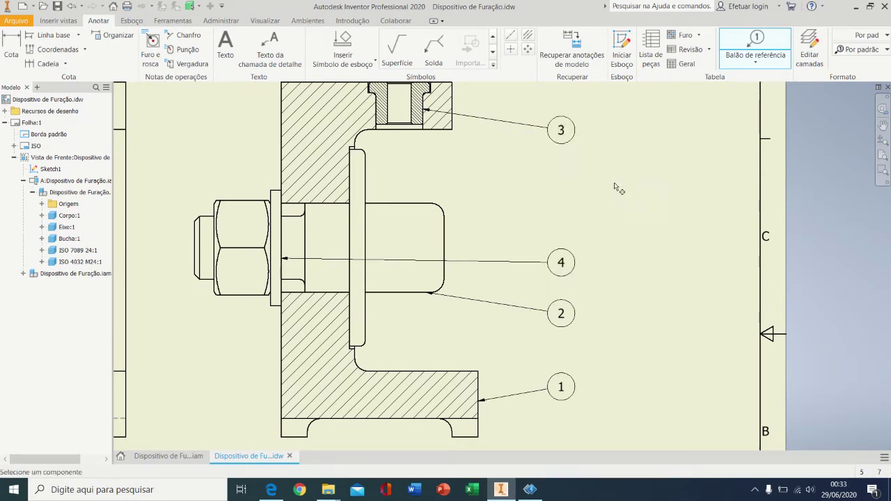
pyautogui.scroll(3, 632, 269)
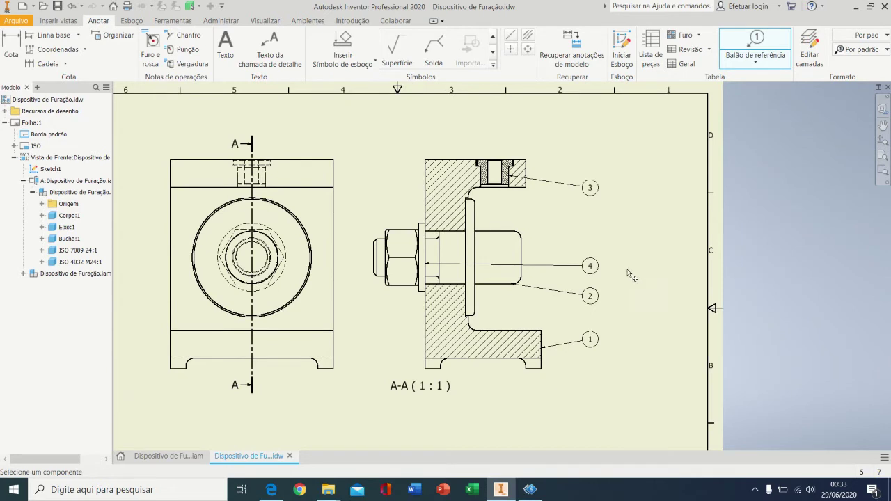
# - Undo the four manually placed balloons in section A-A
pyautogui.hotkey('ctrl', 'z')
pyautogui.hotkey('ctrl', 'z')
pyautogui.hotkey('ctrl', 'z')
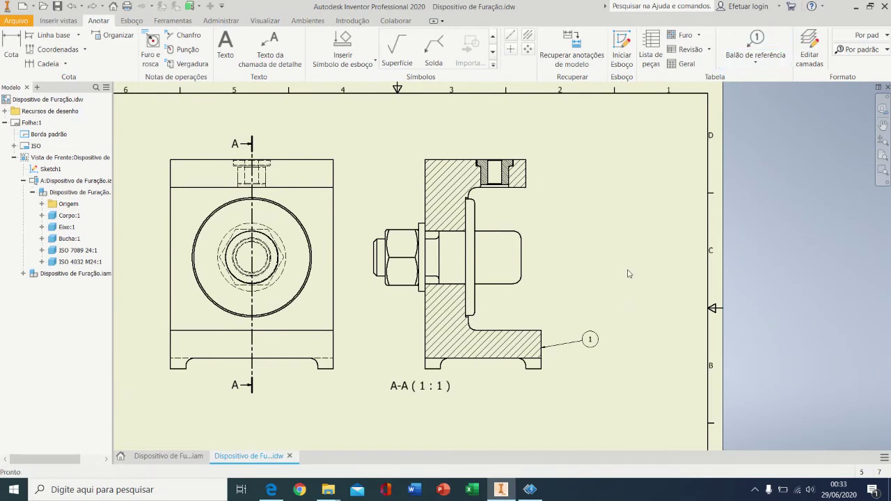
pyautogui.hotkey('ctrl', 'z')
# - Start automatic ballooning on section A-A and include the body, shaft, washer, nut and bushing
pyautogui.click(756, 62)
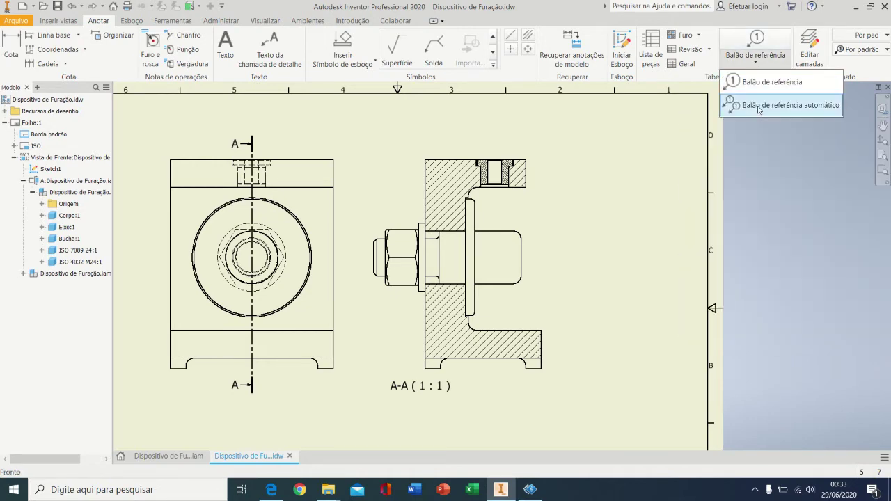
pyautogui.click(760, 107)
pyautogui.moveTo(195, 76); pyautogui.dragTo(299, 74)
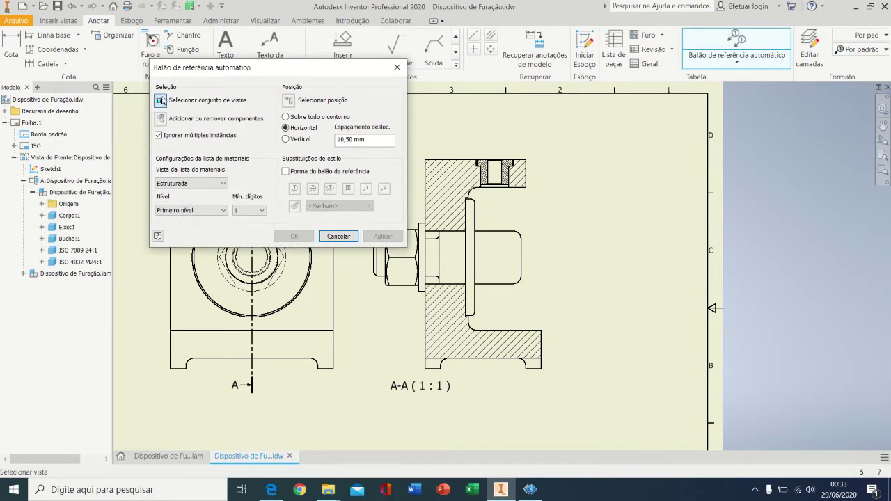
pyautogui.click(546, 224)
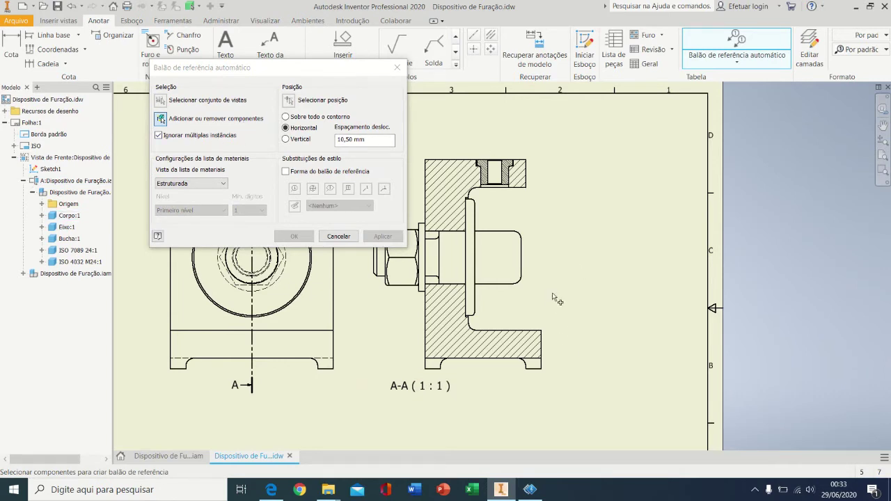
pyautogui.click(549, 338)
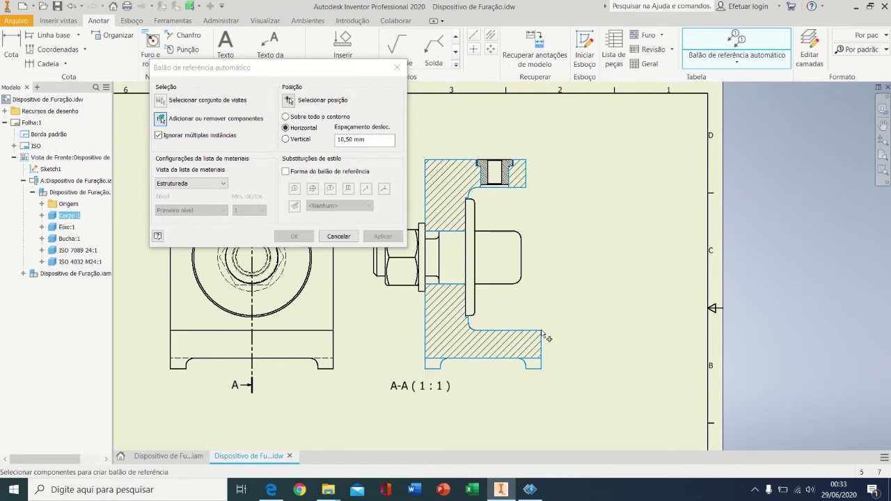
pyautogui.click(489, 285)
pyautogui.click(423, 264)
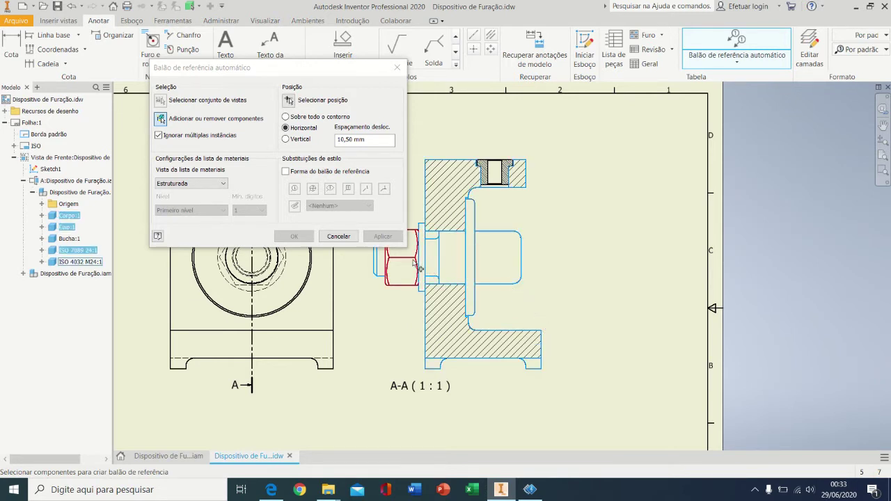
pyautogui.click(415, 267)
pyautogui.click(509, 184)
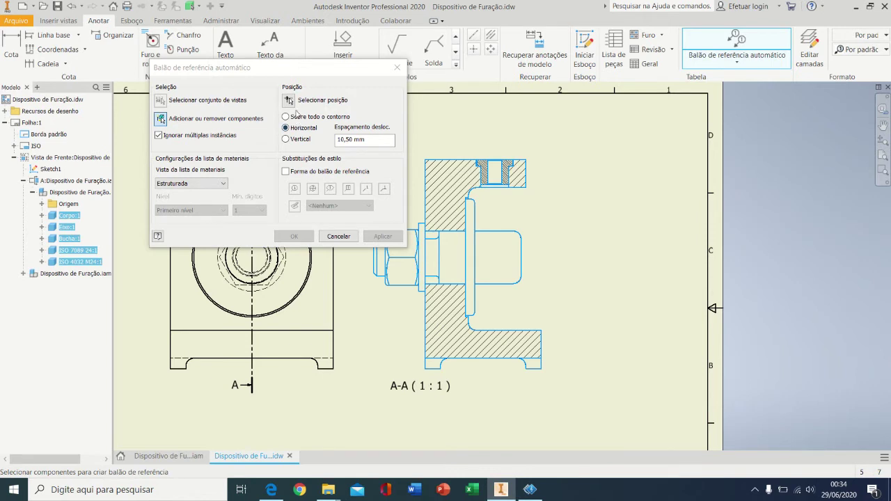
# - Create the automatic balloons in a vertical column to the right of section A-A
pyautogui.click(289, 103)
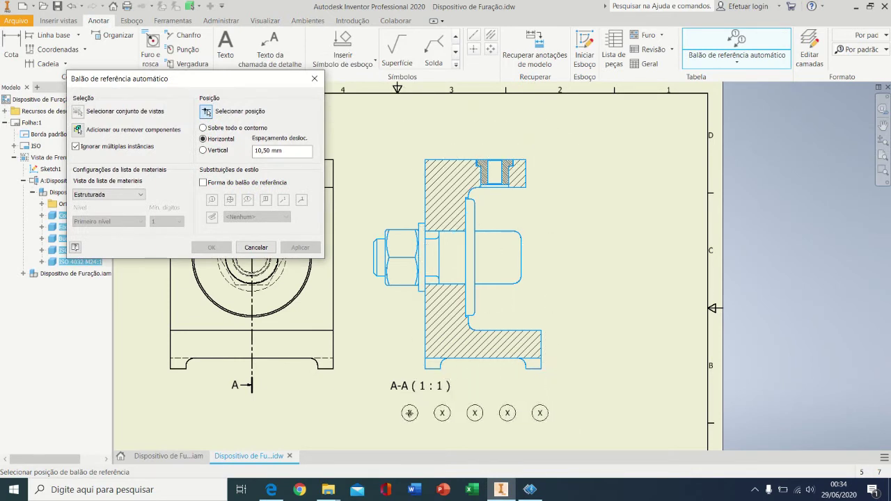
pyautogui.click(216, 151)
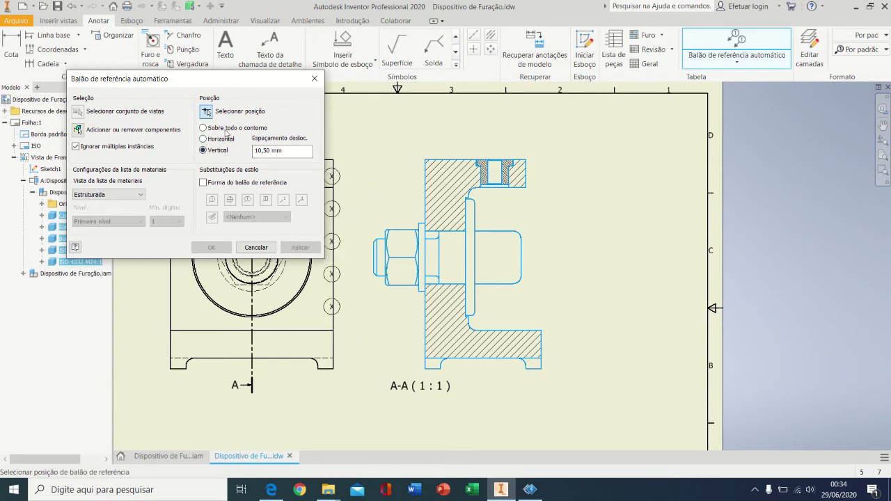
pyautogui.click(226, 130)
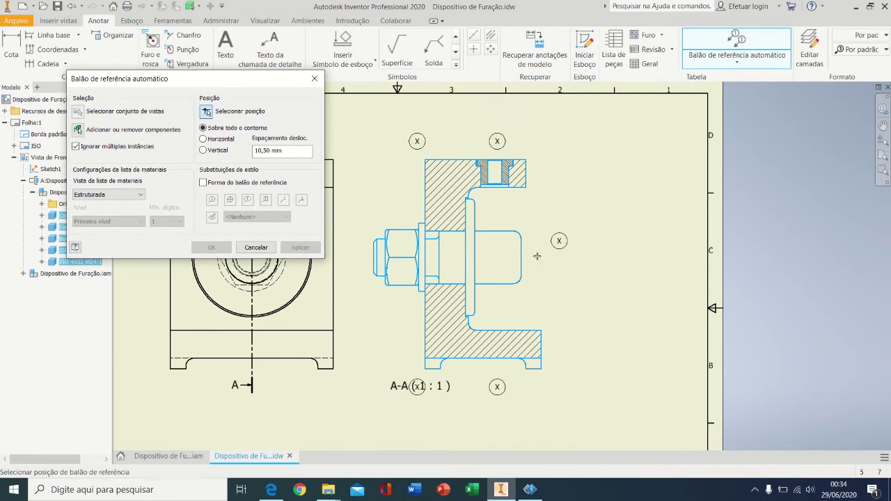
pyautogui.click(203, 151)
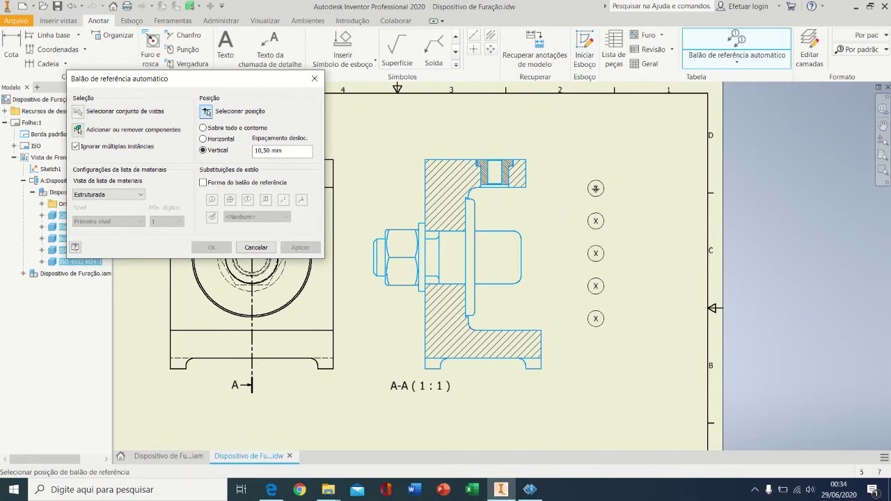
pyautogui.click(595, 189)
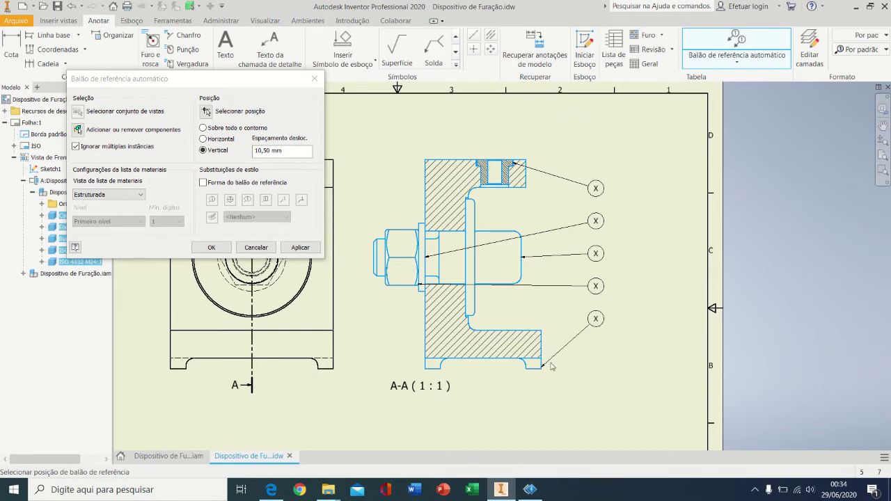
pyautogui.click(213, 248)
# - Move the leader end of the body's balloon from the outer edge into the hatched base of the body in section A-A
pyautogui.moveTo(582, 368)
pyautogui.mouseDown(button='middle')
pyautogui.moveTo(634, 286)
pyautogui.moveTo(616, 322)
pyautogui.mouseUp(button='middle')
pyautogui.scroll(-3, 616, 305)
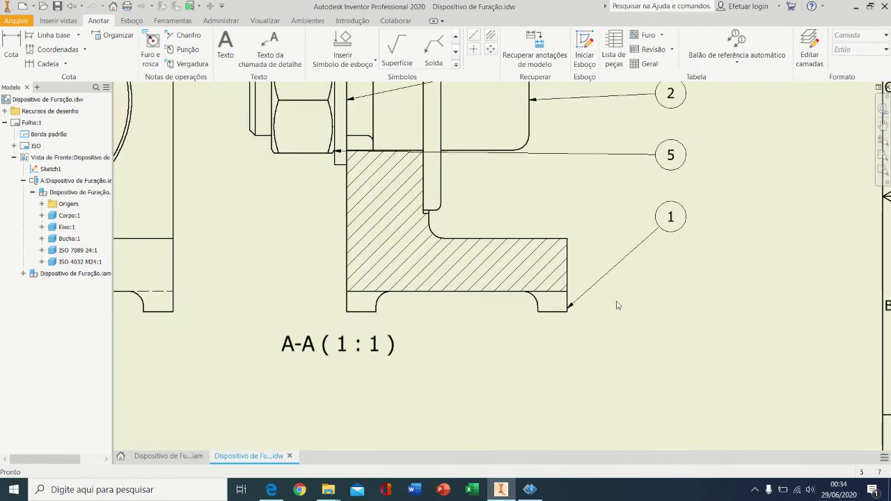
pyautogui.scroll(-3, 617, 305)
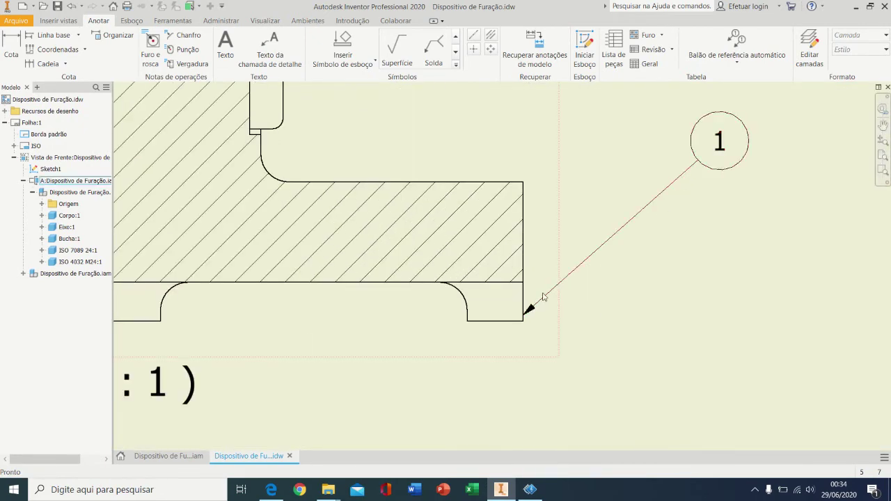
pyautogui.scroll(-4, 529, 304)
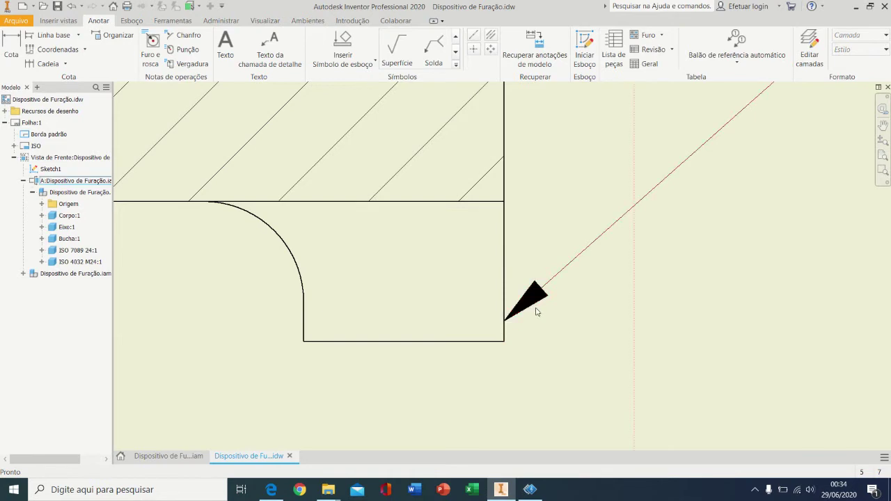
pyautogui.scroll(3, 536, 313)
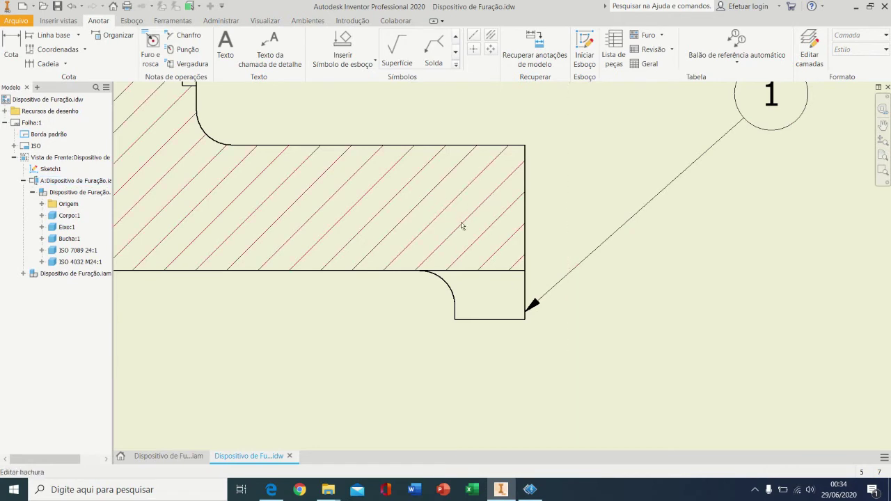
pyautogui.scroll(-2, 537, 341)
pyautogui.scroll(-1, 537, 306)
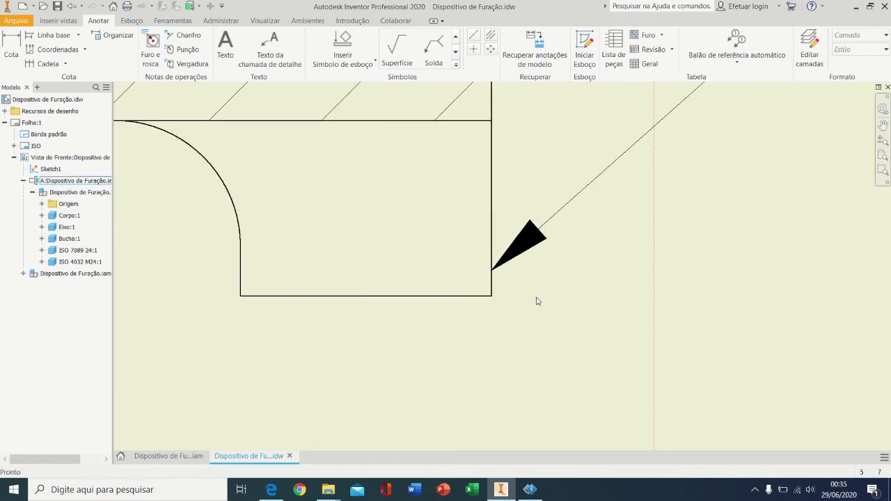
pyautogui.scroll(2, 537, 299)
pyautogui.scroll(-1, 532, 327)
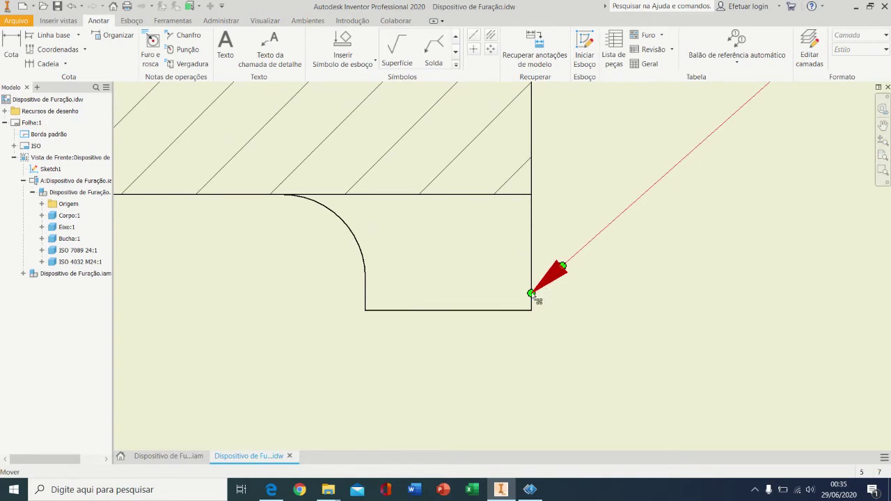
pyautogui.click(571, 307)
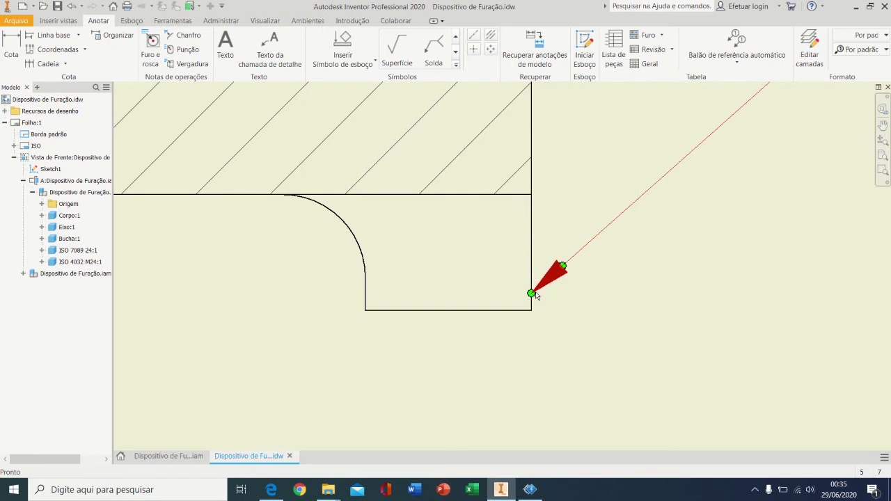
pyautogui.moveTo(531, 293)
pyautogui.mouseDown()
pyautogui.moveTo(623, 290)
pyautogui.moveTo(481, 299)
pyautogui.moveTo(515, 189)
pyautogui.moveTo(607, 281)
pyautogui.moveTo(464, 252)
pyautogui.moveTo(711, 271)
pyautogui.moveTo(597, 165)
pyautogui.moveTo(631, 269)
pyautogui.moveTo(457, 132)
pyautogui.moveTo(434, 130)
pyautogui.mouseUp()
pyautogui.scroll(5, 588, 162)
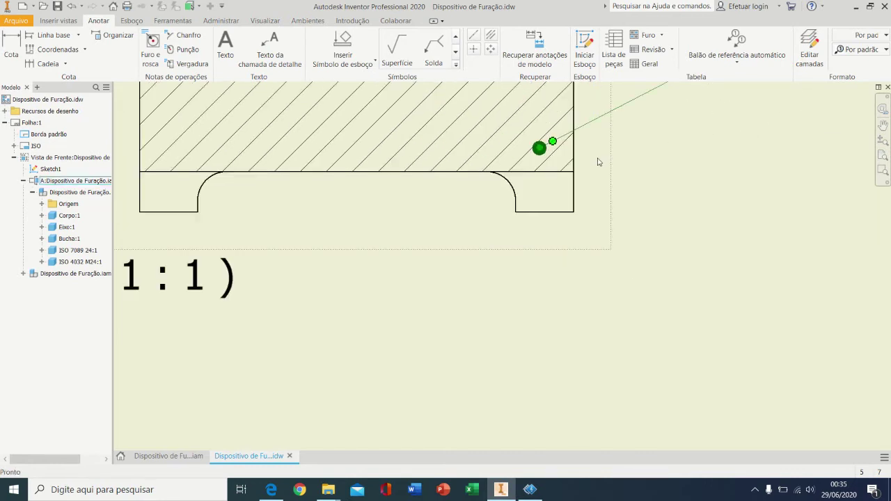
# - Move the leader ends of the nut and washer balloons from the edges to the inside of their parts in section A-A
pyautogui.moveTo(595, 159); pyautogui.dragTo(599, 356, button='middle')
pyautogui.moveTo(582, 179)
pyautogui.mouseDown(button='middle')
pyautogui.moveTo(659, 321)
pyautogui.moveTo(691, 325)
pyautogui.mouseUp(button='middle')
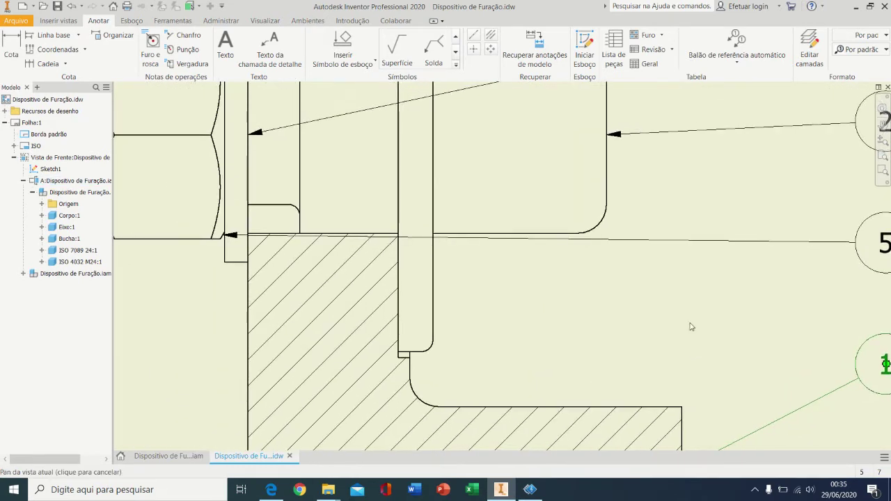
pyautogui.moveTo(155, 270)
pyautogui.mouseDown(button='middle')
pyautogui.moveTo(203, 220)
pyautogui.moveTo(91, 213)
pyautogui.moveTo(390, 320)
pyautogui.mouseUp(button='middle')
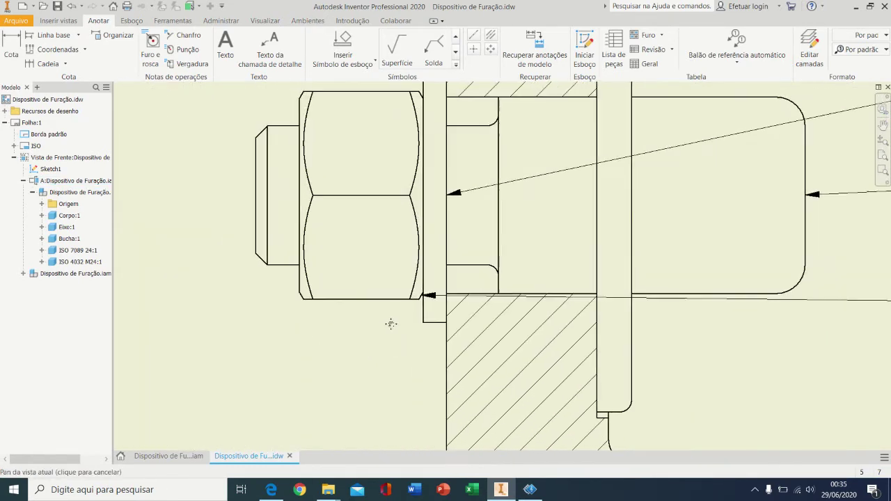
pyautogui.moveTo(424, 299); pyautogui.dragTo(381, 248)
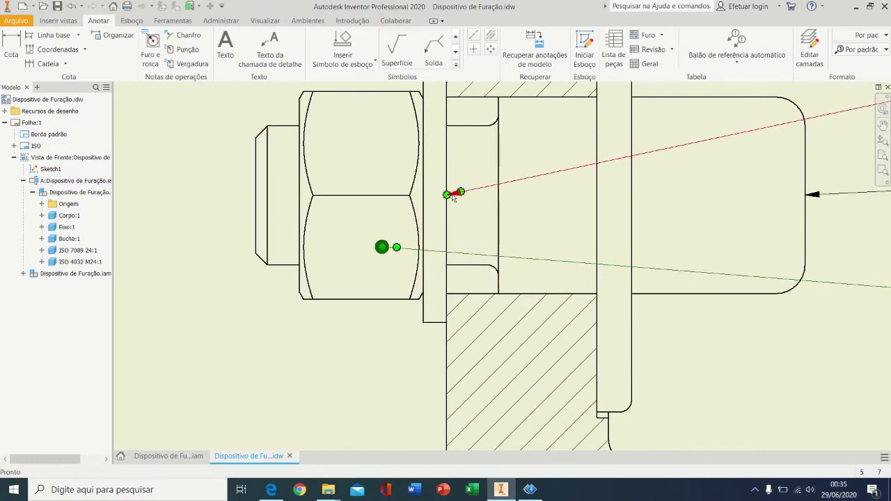
pyautogui.moveTo(453, 198); pyautogui.dragTo(432, 194)
# - Move the leader end of the shaft's balloon from the end edge to the inside of the shaft
pyautogui.scroll(-2, 619, 196)
pyautogui.moveTo(619, 195); pyautogui.dragTo(523, 411, button='middle')
pyautogui.moveTo(615, 419); pyautogui.dragTo(581, 362, button='middle')
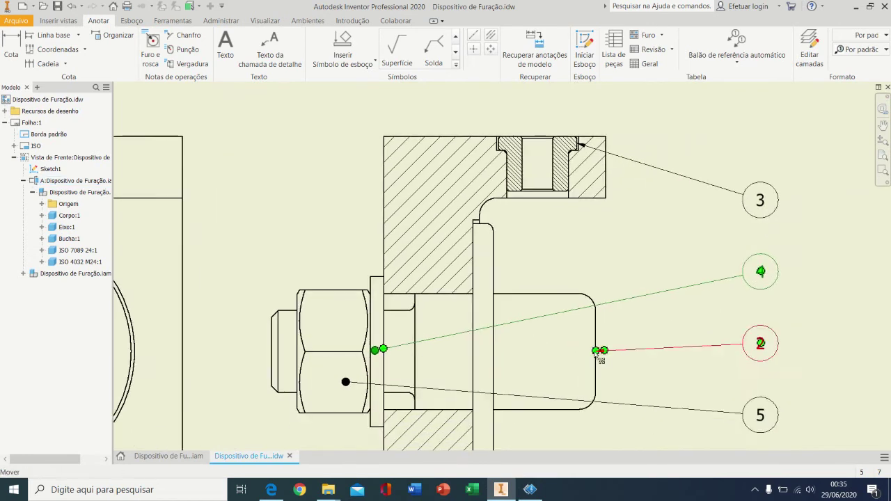
pyautogui.click(601, 351)
pyautogui.moveTo(576, 345); pyautogui.dragTo(571, 344)
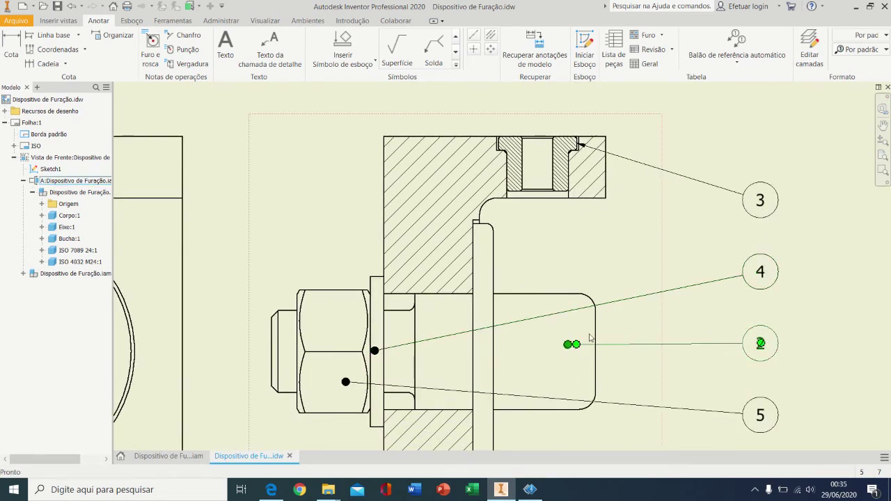
# - Move the leader end of the bushing's balloon into the bushing's hatched wall in section A-A
pyautogui.moveTo(588, 158); pyautogui.dragTo(597, 224, button='middle')
pyautogui.scroll(3, 595, 221)
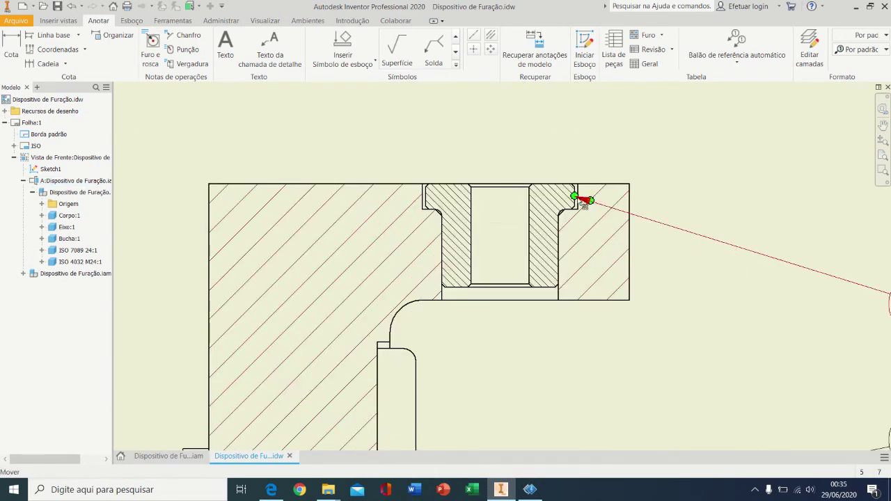
pyautogui.moveTo(584, 203)
pyautogui.mouseDown()
pyautogui.moveTo(664, 215)
pyautogui.moveTo(514, 227)
pyautogui.moveTo(558, 220)
pyautogui.mouseUp()
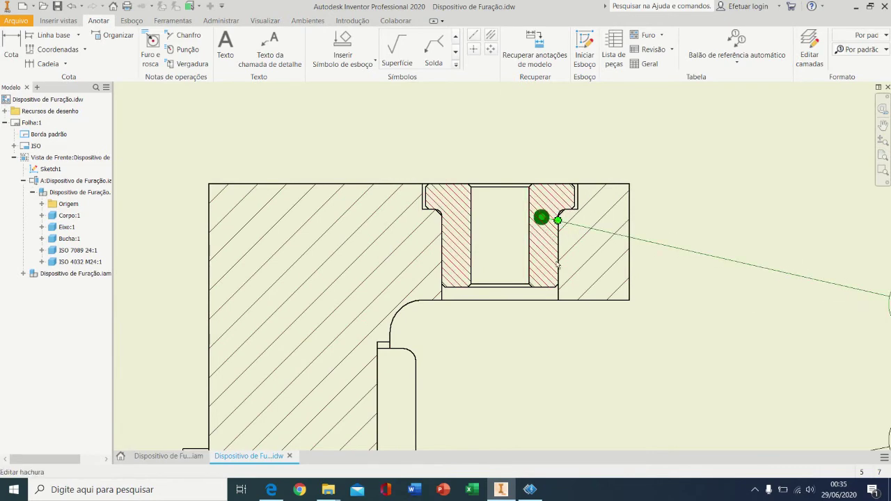
pyautogui.scroll(-5, 558, 265)
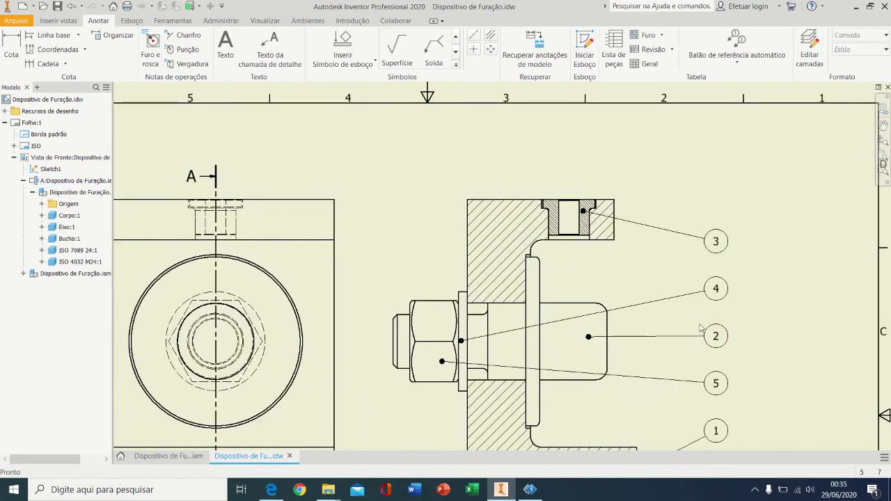
pyautogui.scroll(-4, 701, 327)
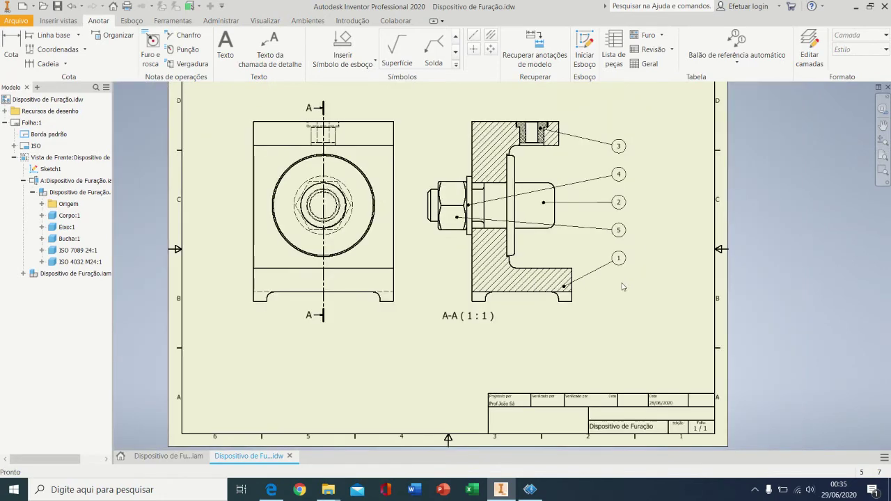
# - Insert a parts list based on section A-A and place it directly above the title block, flush with the sheet border
pyautogui.moveTo(612, 327)
pyautogui.mouseDown(button='middle')
pyautogui.moveTo(601, 284)
pyautogui.moveTo(581, 338)
pyautogui.mouseUp(button='middle')
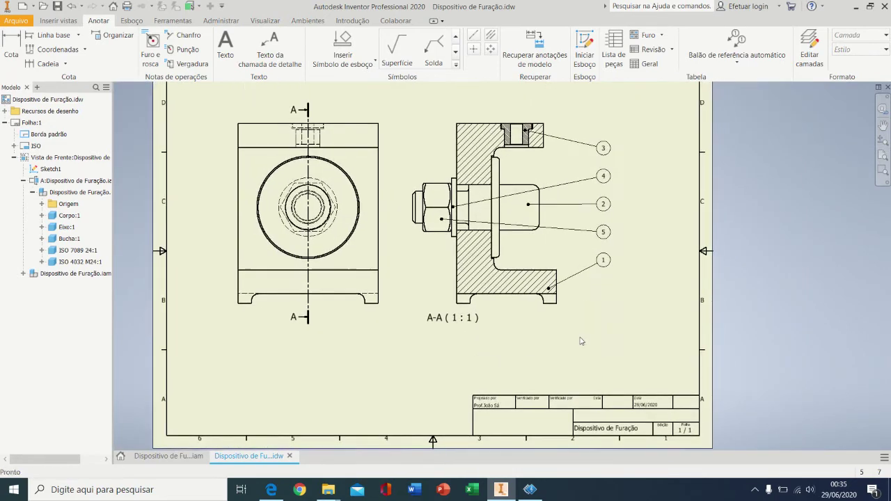
pyautogui.click(613, 57)
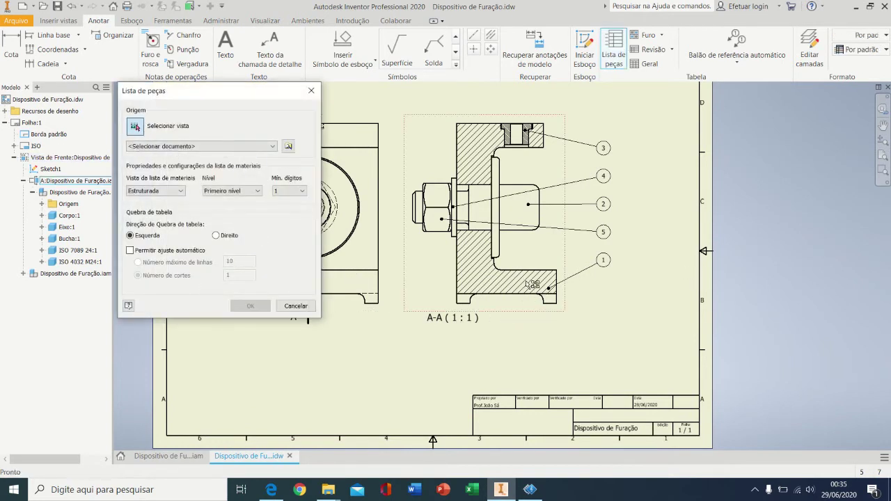
pyautogui.click(528, 269)
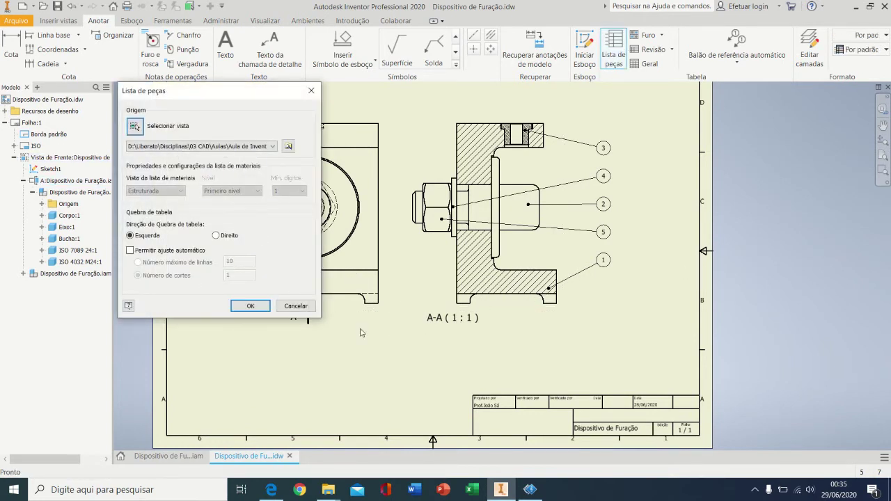
pyautogui.click(250, 306)
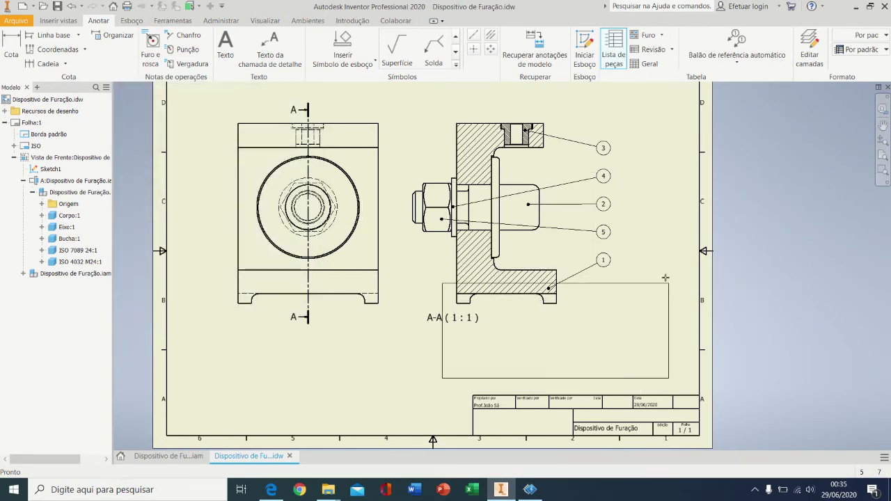
pyautogui.moveTo(686, 296); pyautogui.dragTo(653, 199, button='middle')
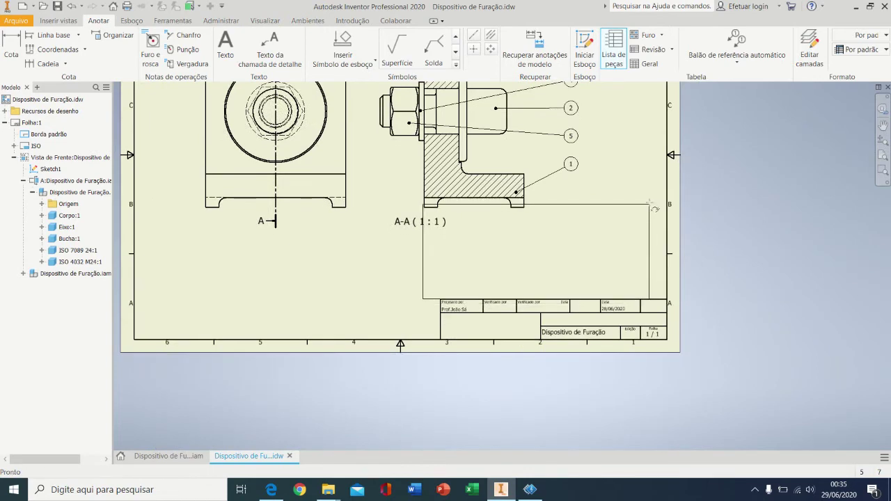
pyautogui.scroll(-2, 653, 206)
pyautogui.scroll(4, 655, 205)
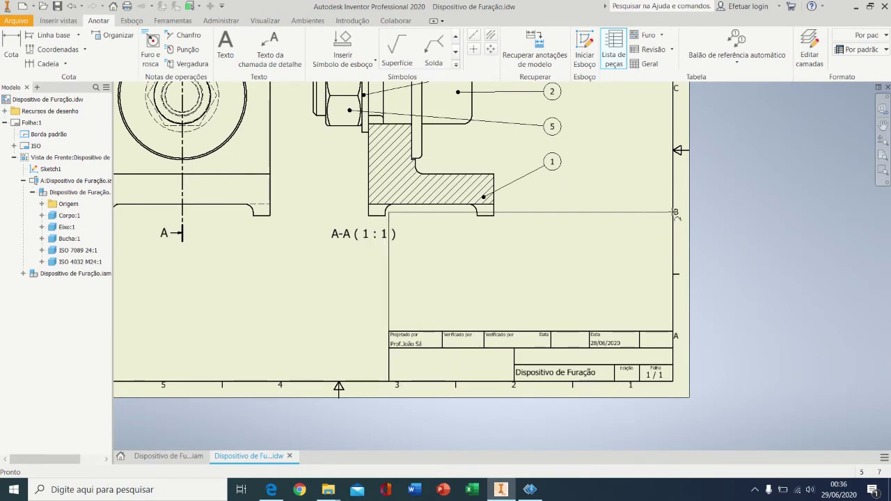
pyautogui.click(675, 214)
pyautogui.scroll(3, 535, 278)
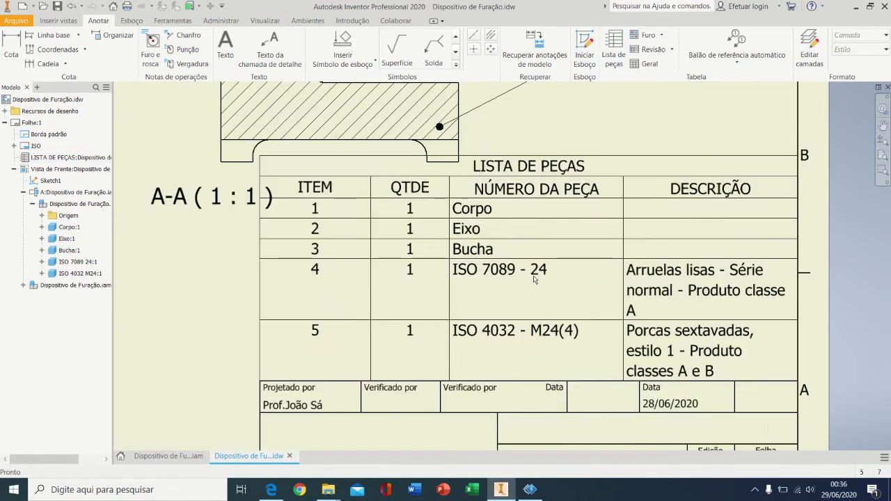
# - Move the front view and section A-A up clear of the parts list, and shift the A-A label up and left off the table
pyautogui.scroll(-5, 534, 278)
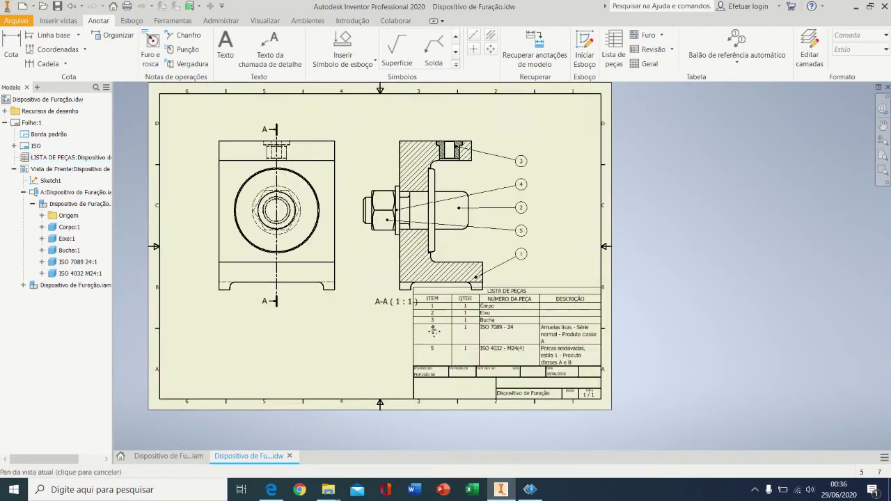
pyautogui.moveTo(433, 330); pyautogui.dragTo(436, 334, button='middle')
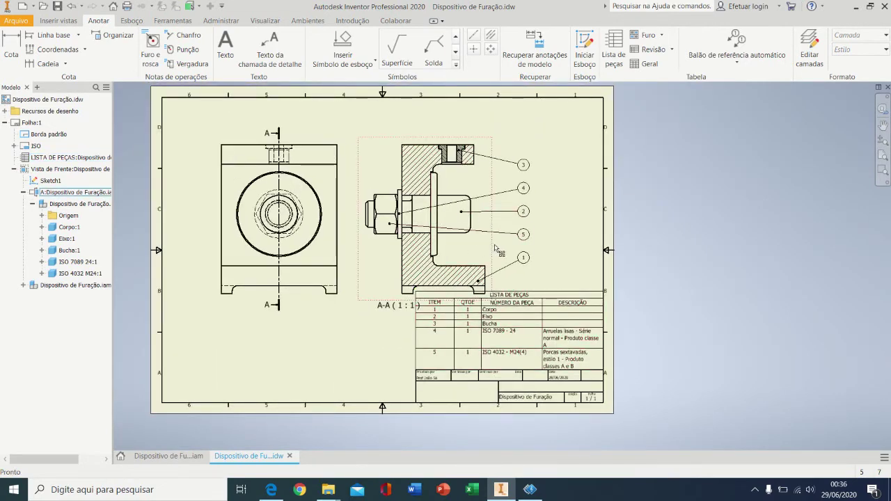
pyautogui.moveTo(359, 242); pyautogui.dragTo(361, 224)
pyautogui.click(344, 182)
pyautogui.moveTo(344, 184); pyautogui.dragTo(344, 169)
pyautogui.click(488, 337)
pyautogui.scroll(-3, 486, 334)
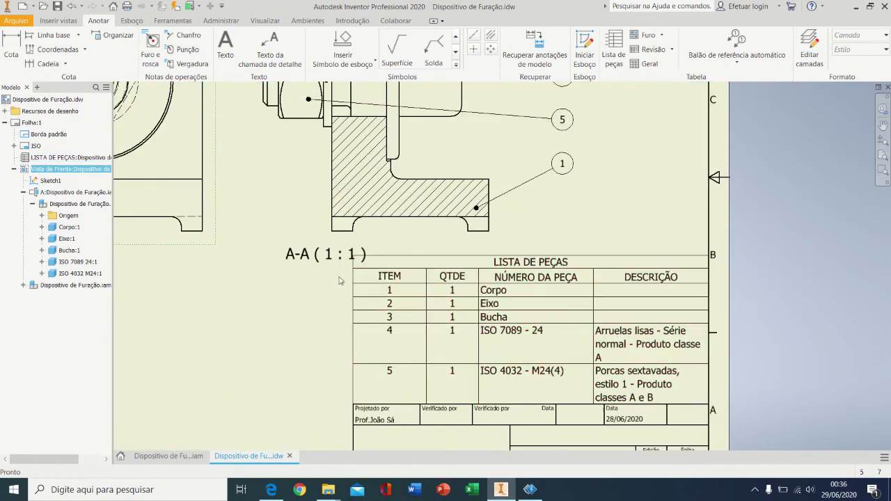
pyautogui.moveTo(323, 252); pyautogui.dragTo(289, 226)
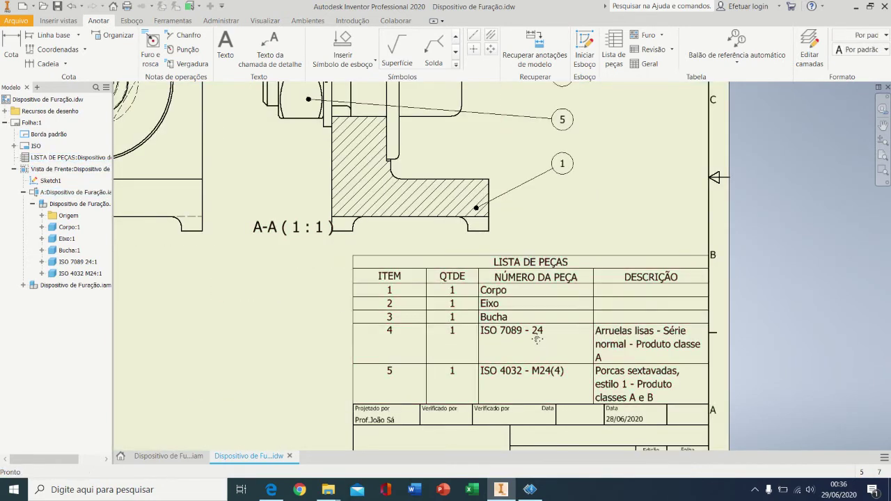
# - Edit the parts list and remove the DESCRIÇÃO property from its selected columns
pyautogui.moveTo(537, 339); pyautogui.dragTo(551, 264, button='middle')
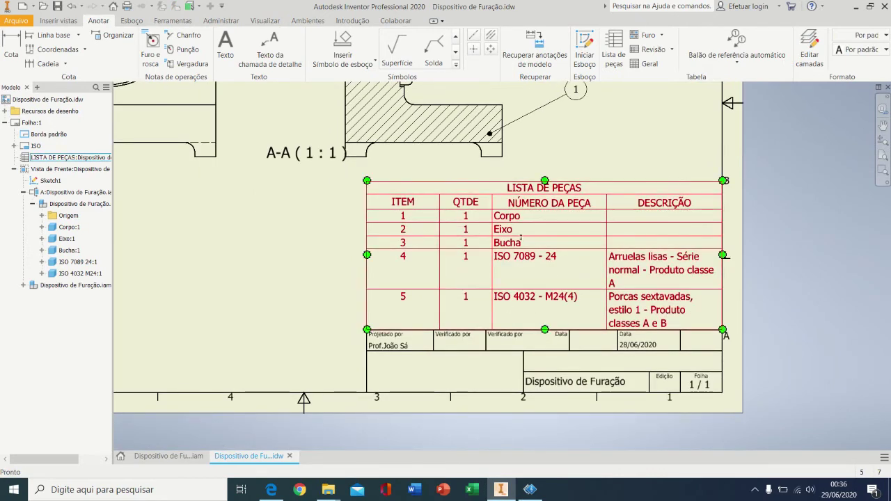
pyautogui.scroll(2, 490, 279)
pyautogui.scroll(-3, 491, 279)
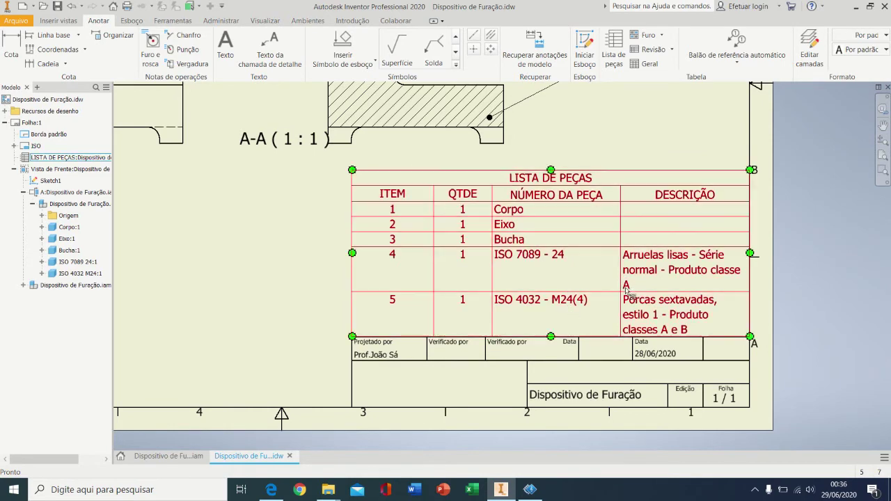
pyautogui.moveTo(628, 293)
pyautogui.mouseDown(button='middle')
pyautogui.moveTo(643, 314)
pyautogui.moveTo(608, 295)
pyautogui.mouseUp(button='middle')
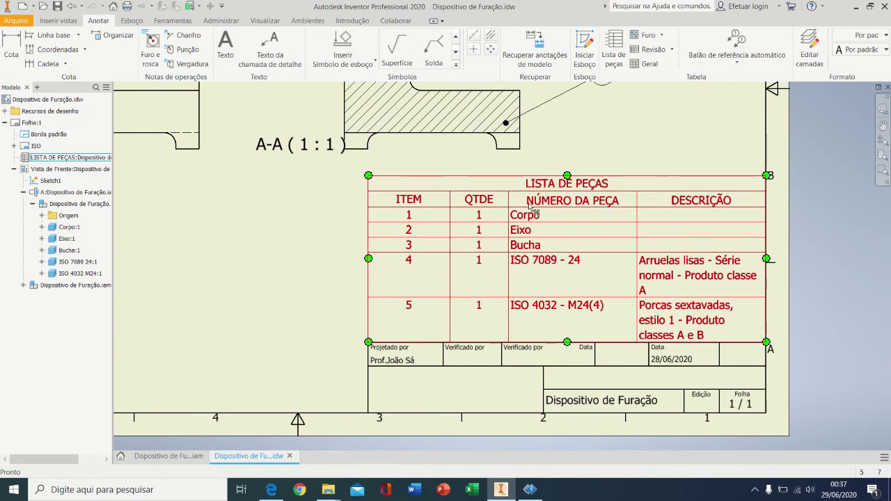
pyautogui.doubleClick(536, 210)
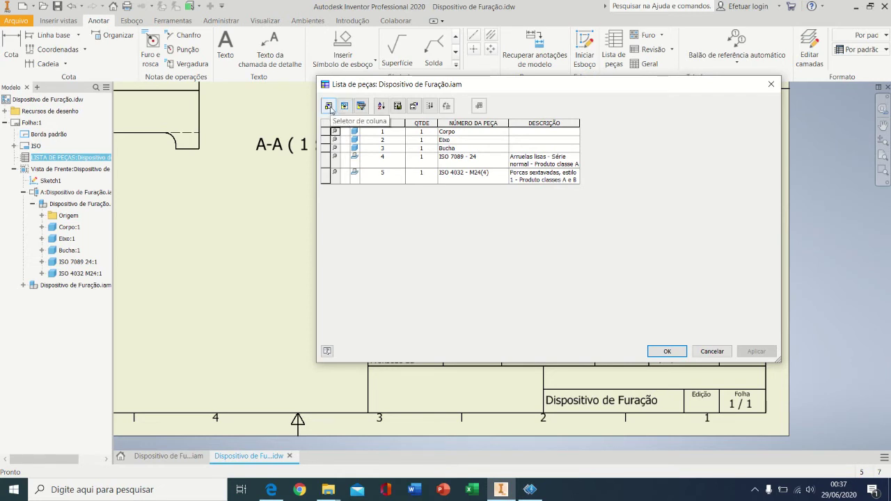
pyautogui.click(331, 107)
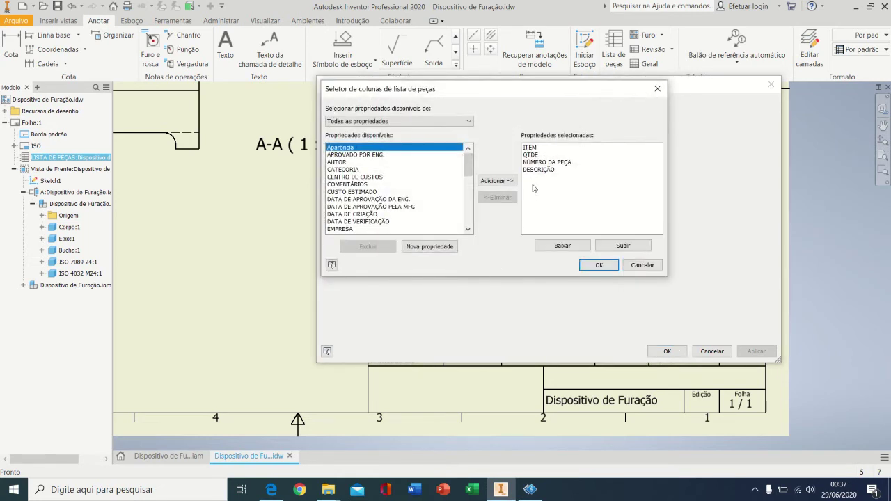
pyautogui.click(535, 171)
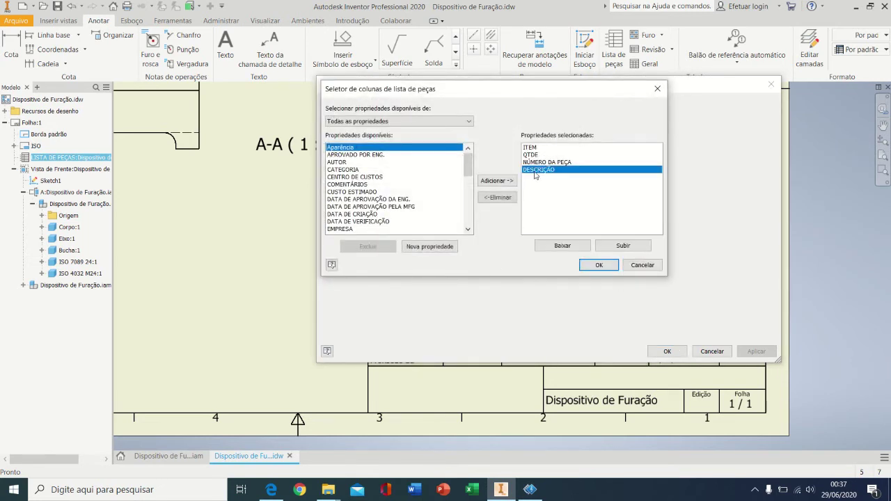
pyautogui.click(499, 198)
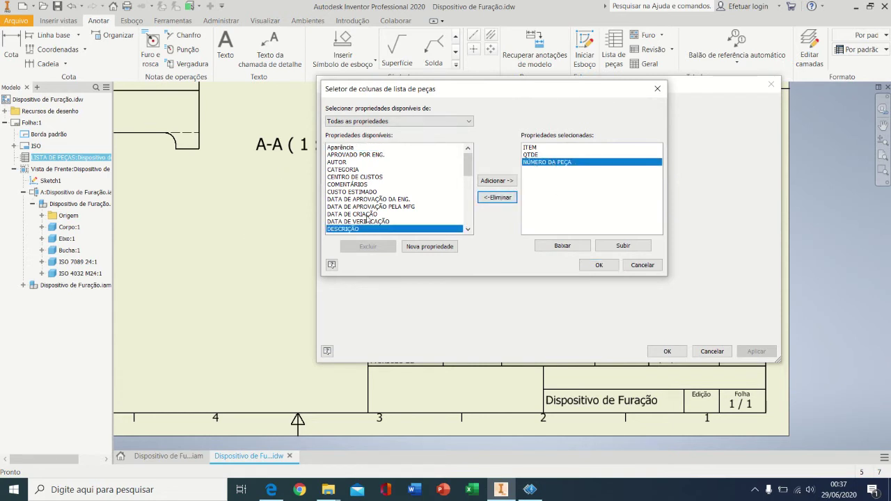
# - Add the MATERIAL property to the parts list's selected columns
pyautogui.scroll(-3, 370, 230)
pyautogui.scroll(-1, 351, 220)
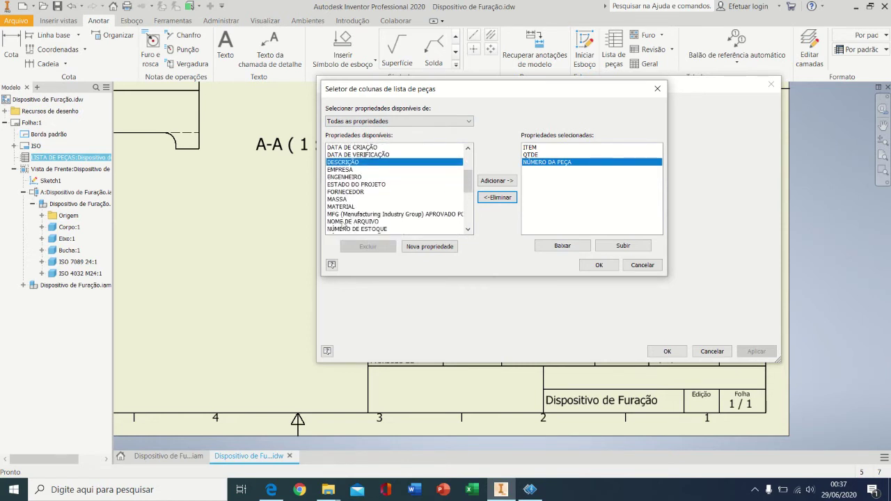
pyautogui.click(338, 208)
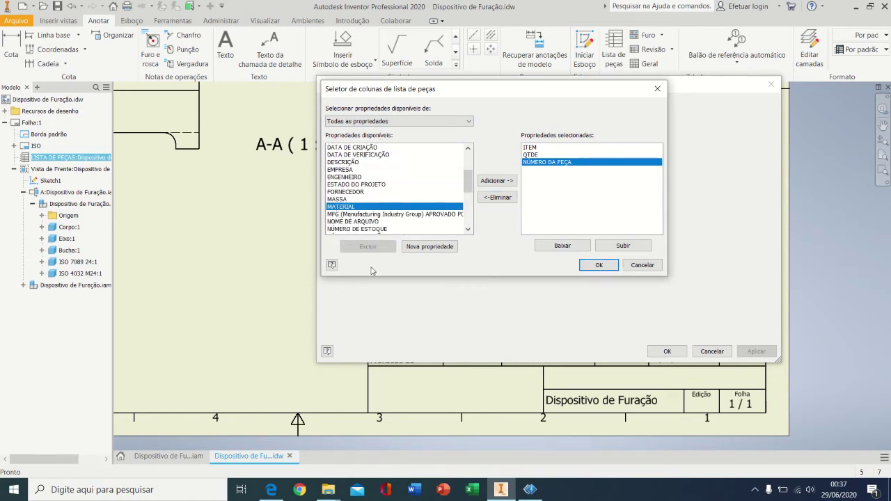
pyautogui.click(496, 182)
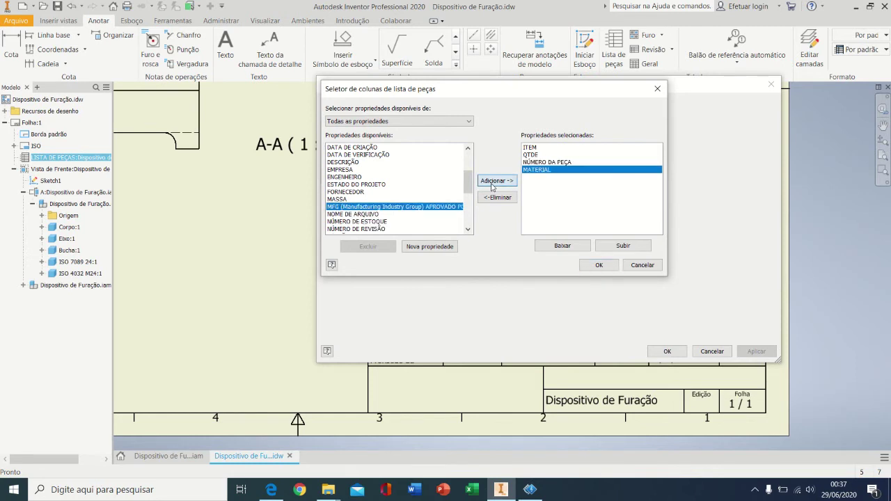
# - Try moving the MATERIAL column ahead of NÚMERO DA PEÇA, and return it to the end of the column order
pyautogui.click(530, 147)
pyautogui.click(539, 156)
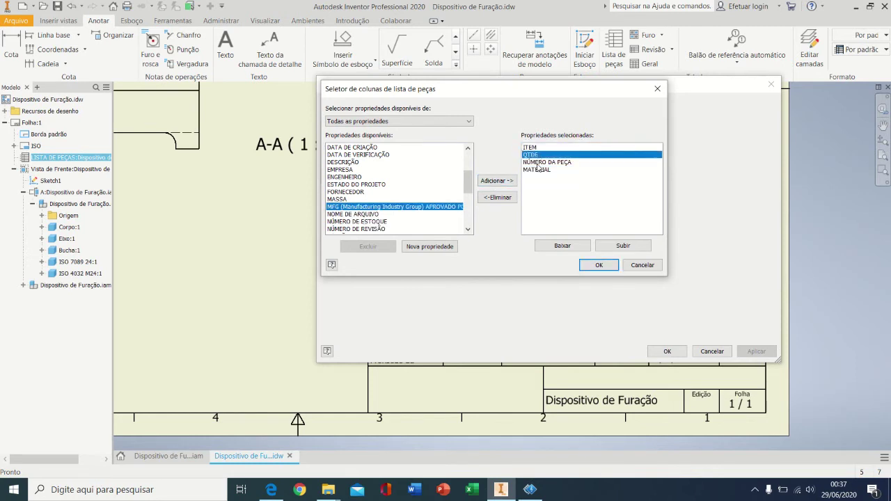
pyautogui.click(538, 163)
pyautogui.click(537, 169)
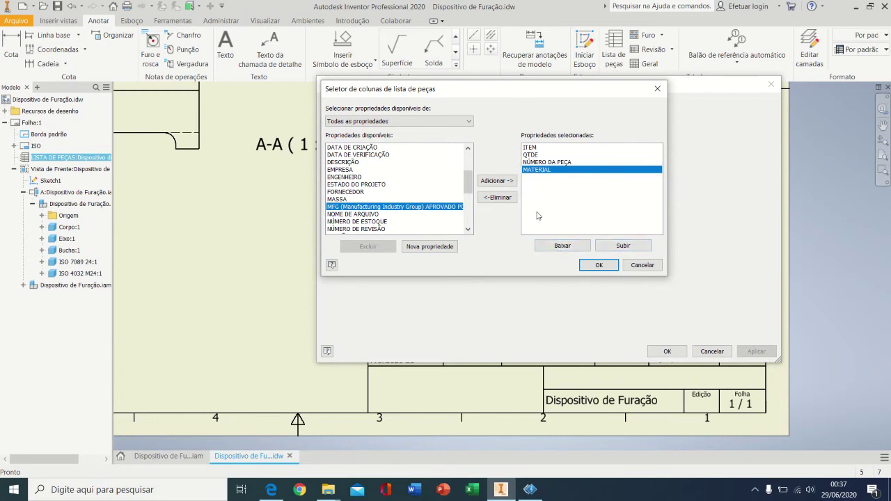
pyautogui.click(620, 246)
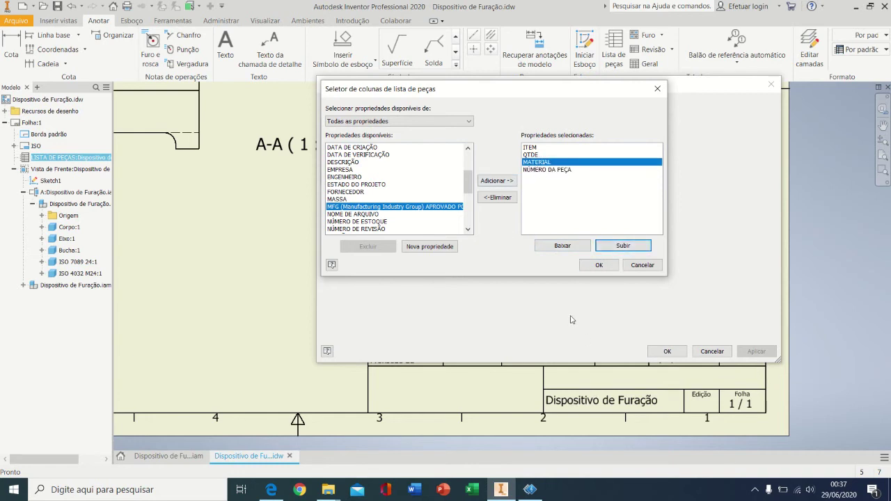
pyautogui.click(551, 247)
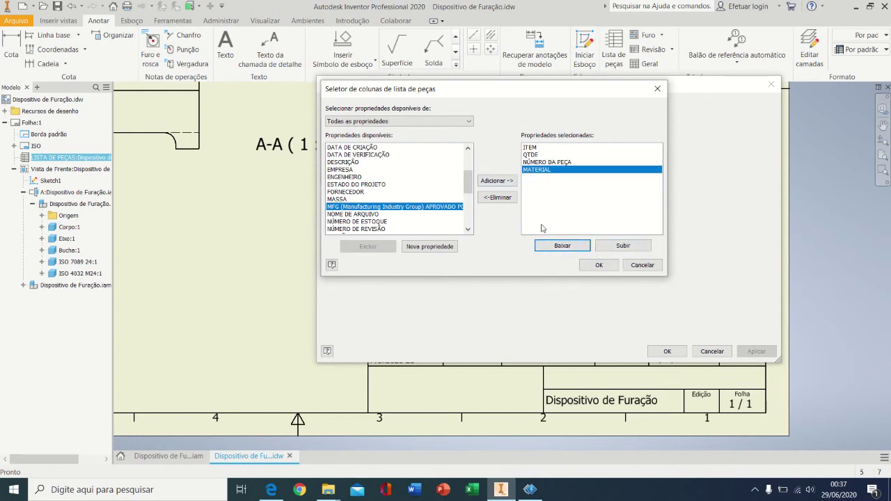
# - Accept the column selection and turn off the title in the parts list's table layout
pyautogui.click(598, 266)
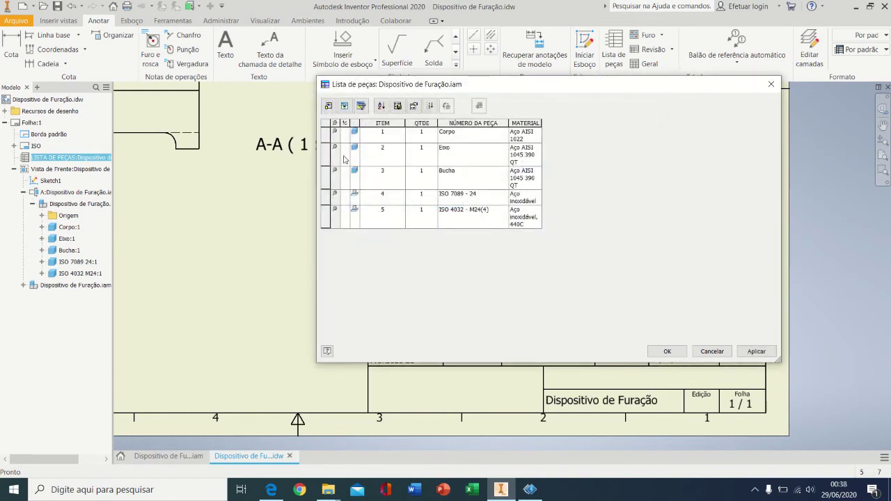
pyautogui.click(414, 107)
pyautogui.moveTo(429, 98); pyautogui.dragTo(507, 93)
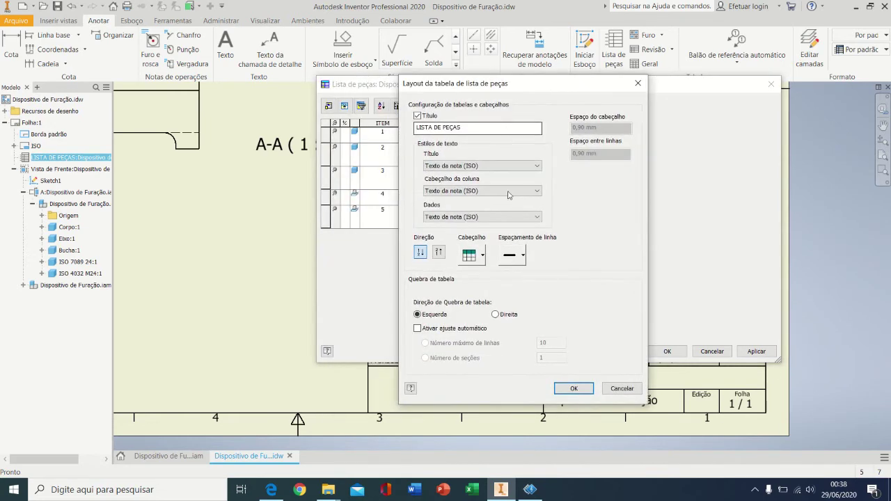
pyautogui.moveTo(474, 133); pyautogui.dragTo(395, 139)
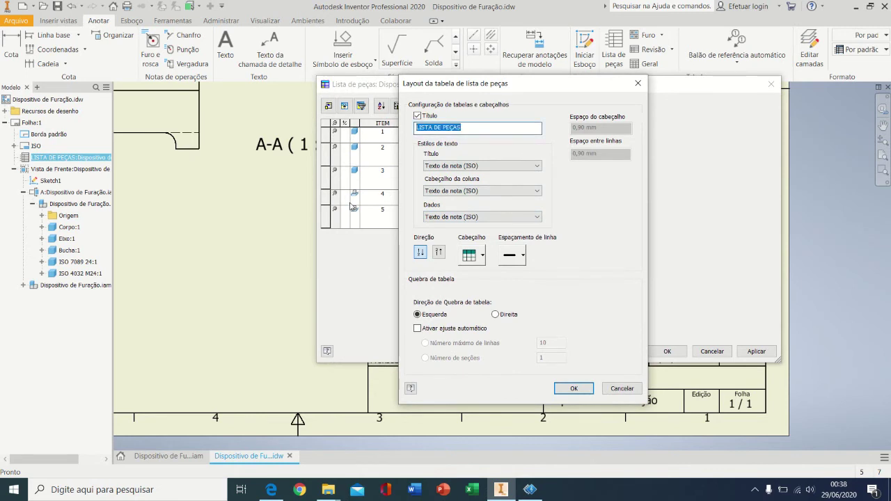
pyautogui.click(417, 117)
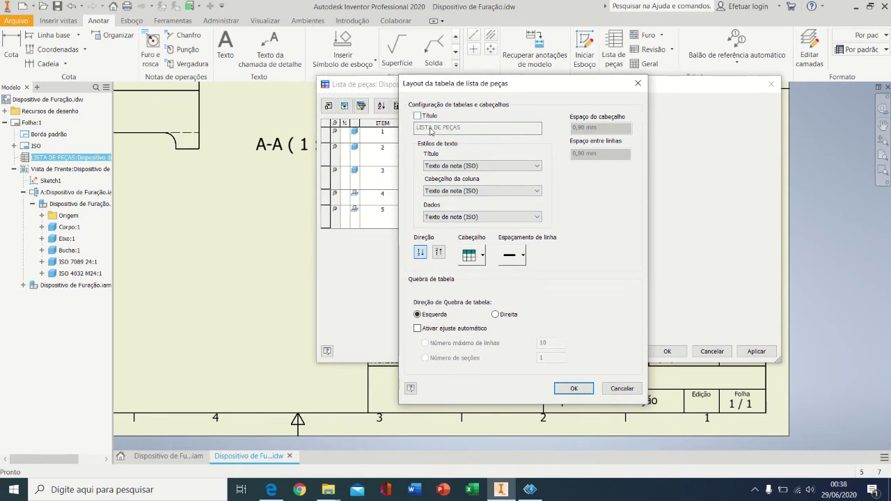
# - Place the parts list's column header at the bottom, order the items upwards from it, and apply the edits to the drawing
pyautogui.click(470, 261)
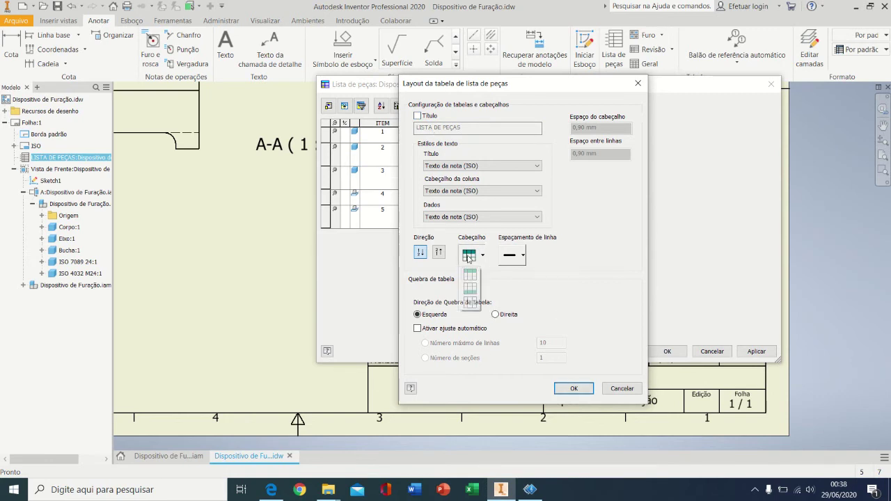
pyautogui.click(473, 292)
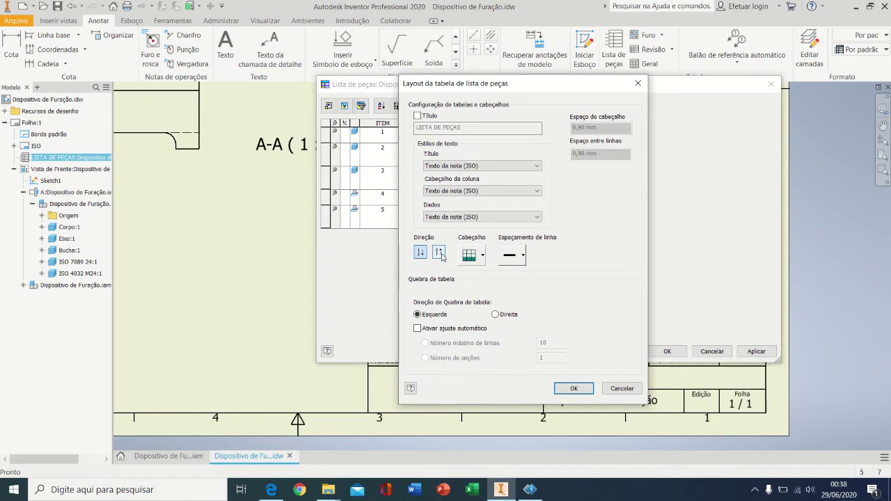
pyautogui.click(439, 253)
pyautogui.click(571, 388)
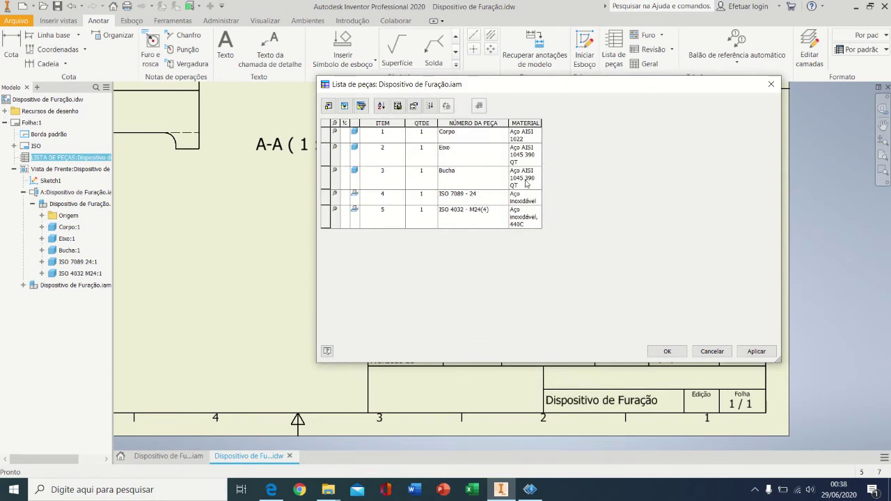
pyautogui.click(662, 351)
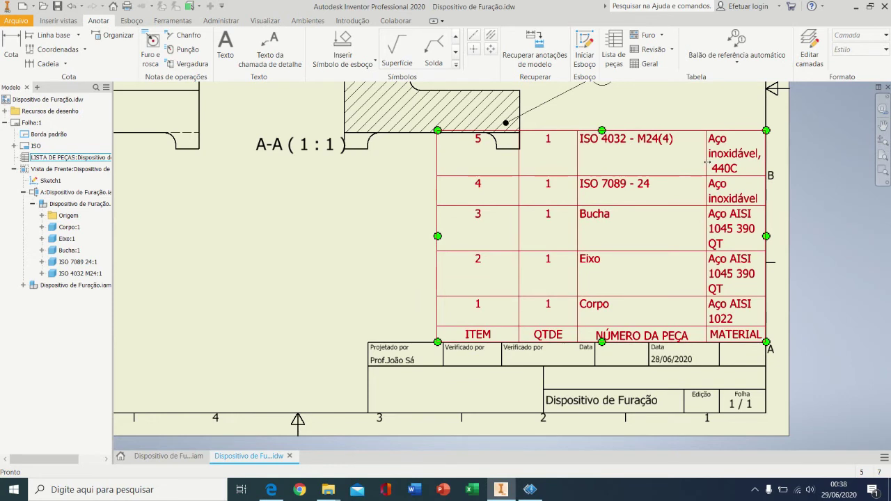
# - Widen the MATERIAL column until each material fits on one line, and increase the height of the header row
pyautogui.moveTo(706, 162); pyautogui.dragTo(636, 173)
pyautogui.click(634, 174)
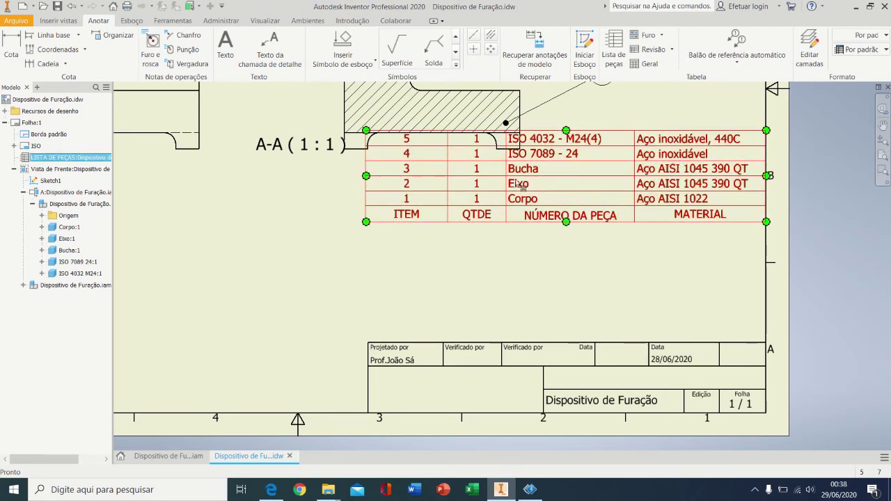
pyautogui.moveTo(506, 170)
pyautogui.mouseDown()
pyautogui.moveTo(578, 168)
pyautogui.moveTo(505, 182)
pyautogui.mouseUp()
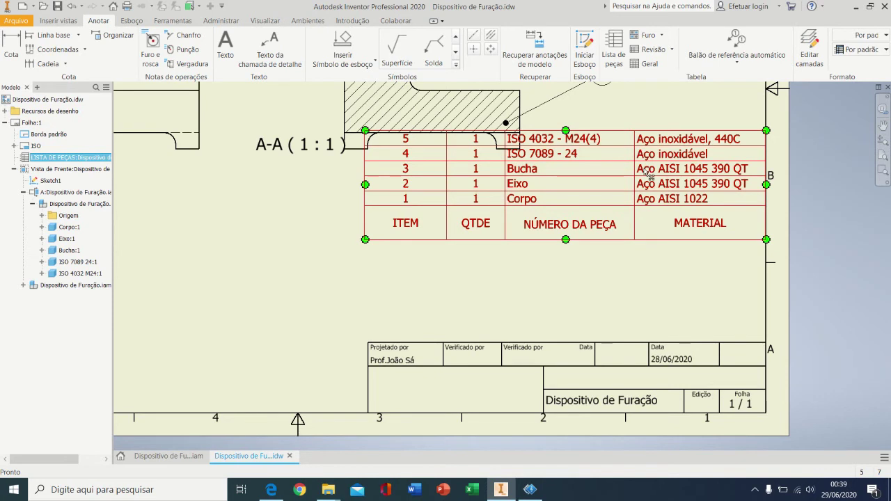
# - Move the parts list down so its header row rests on the title block, flush with the sheet border
pyautogui.moveTo(647, 172); pyautogui.dragTo(641, 272)
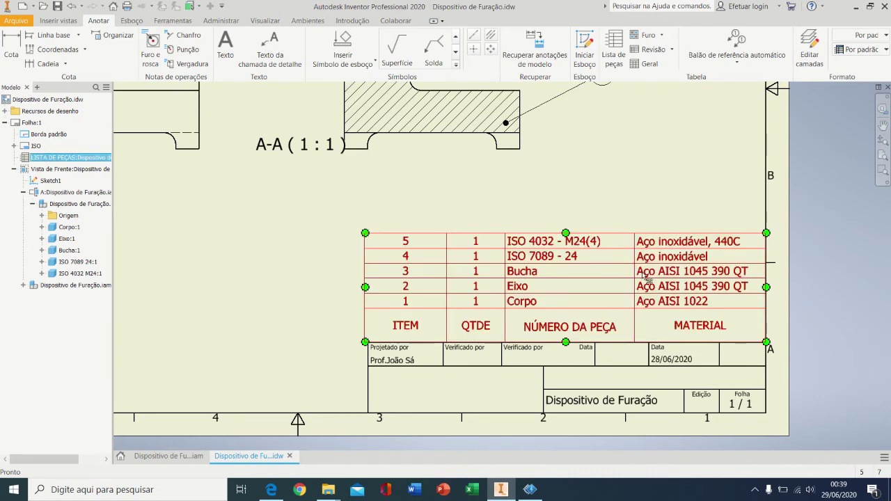
pyautogui.moveTo(341, 348); pyautogui.dragTo(355, 322, button='middle')
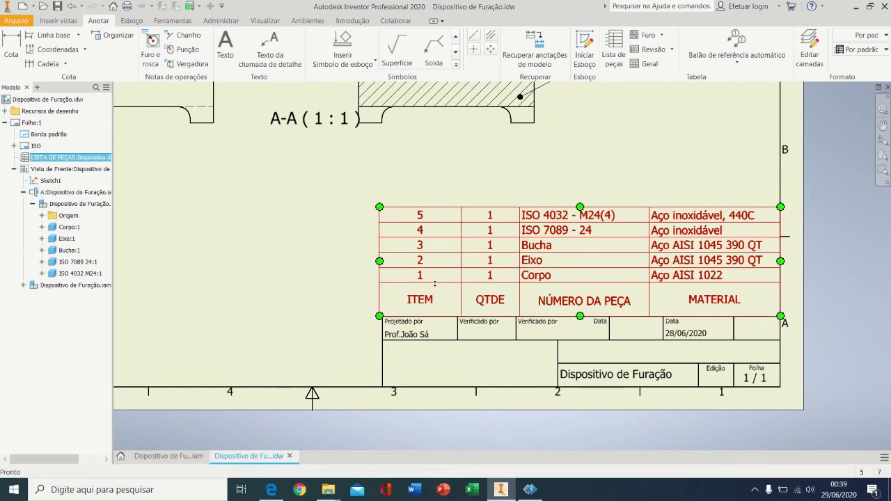
pyautogui.moveTo(436, 283)
pyautogui.mouseDown()
pyautogui.moveTo(438, 296)
pyautogui.moveTo(441, 279)
pyautogui.mouseUp()
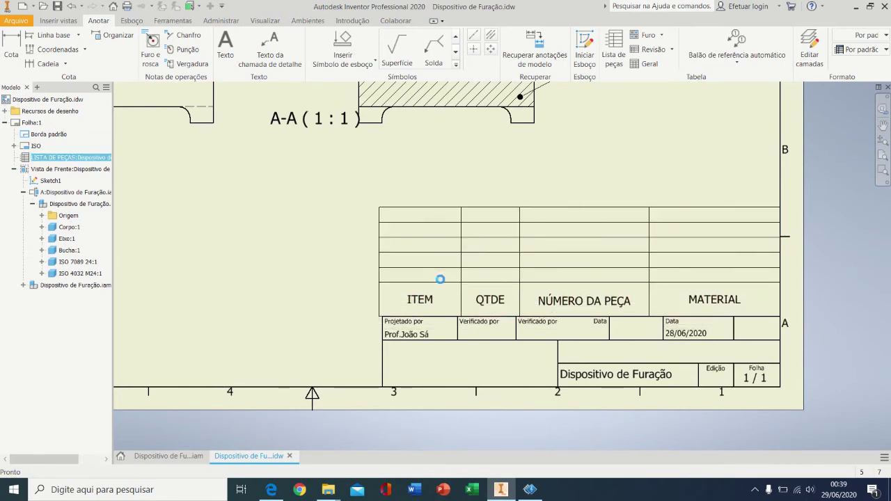
# - Narrow the ITEM column until the parts list's left edge lines up with the title block's left edge
pyautogui.scroll(10, 380, 317)
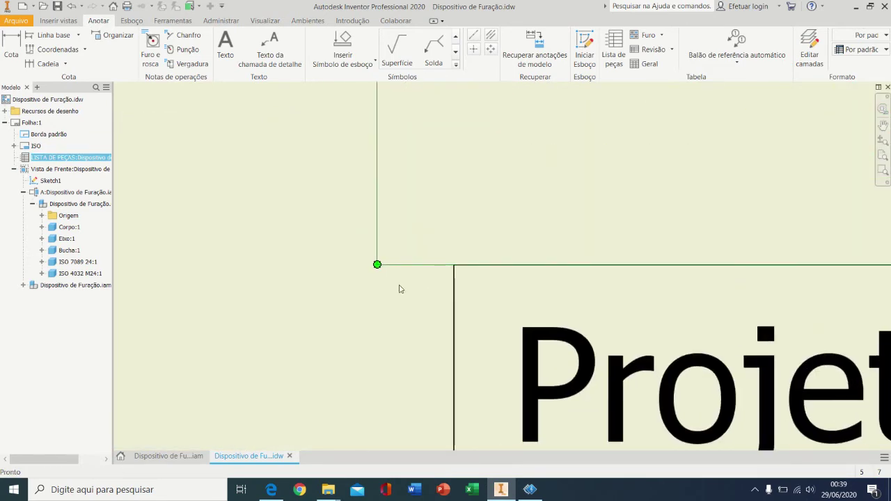
pyautogui.moveTo(376, 253); pyautogui.dragTo(453, 255)
pyautogui.scroll(5, 452, 257)
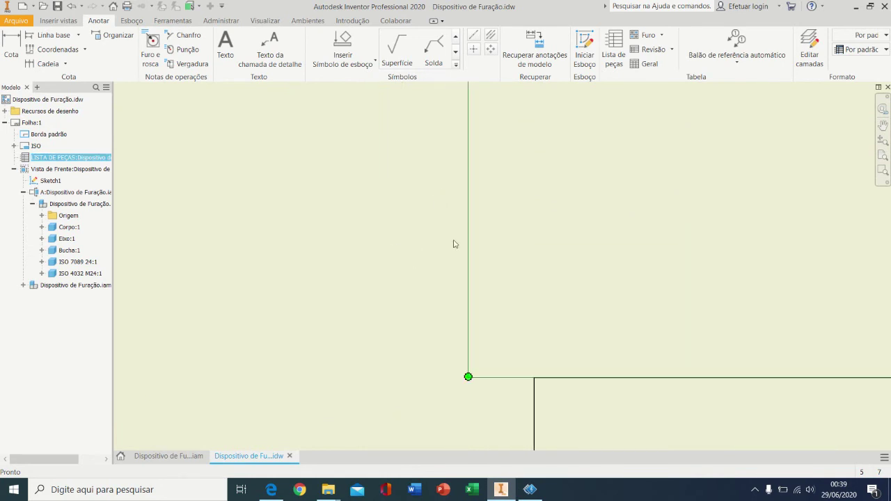
pyautogui.scroll(4, 476, 369)
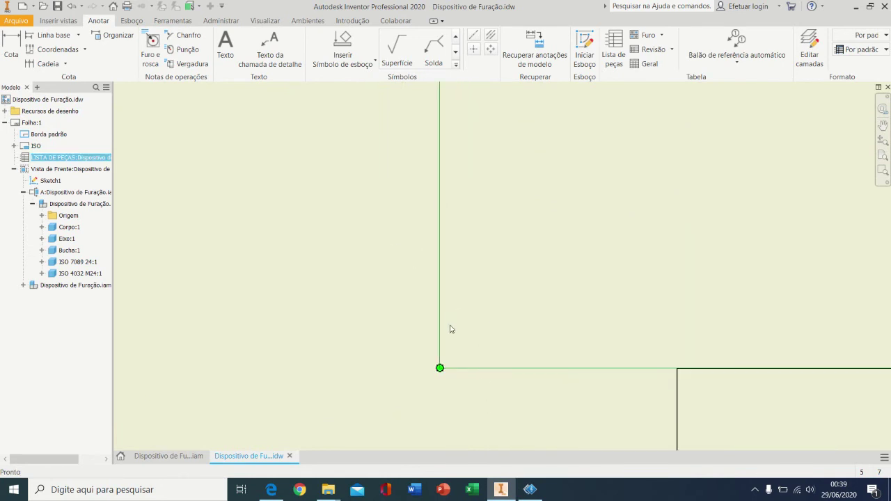
pyautogui.moveTo(440, 330); pyautogui.dragTo(675, 368)
pyautogui.scroll(4, 679, 376)
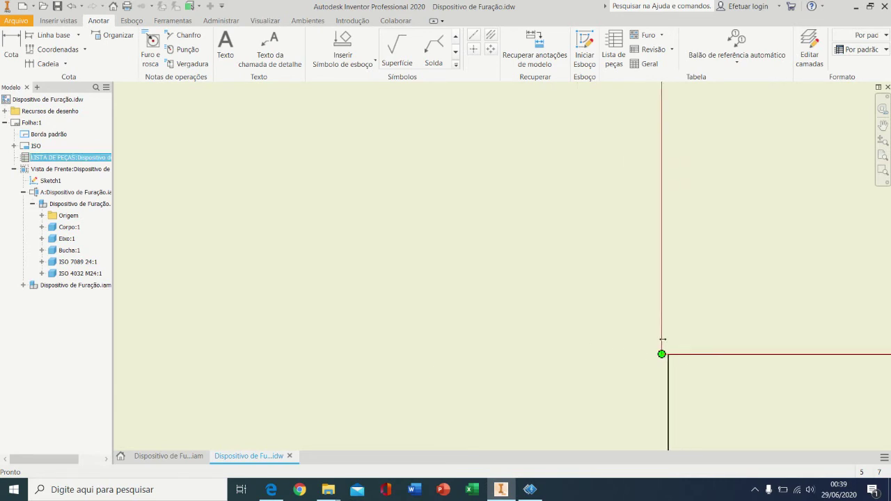
pyautogui.moveTo(662, 342); pyautogui.dragTo(667, 344)
pyautogui.click(667, 363)
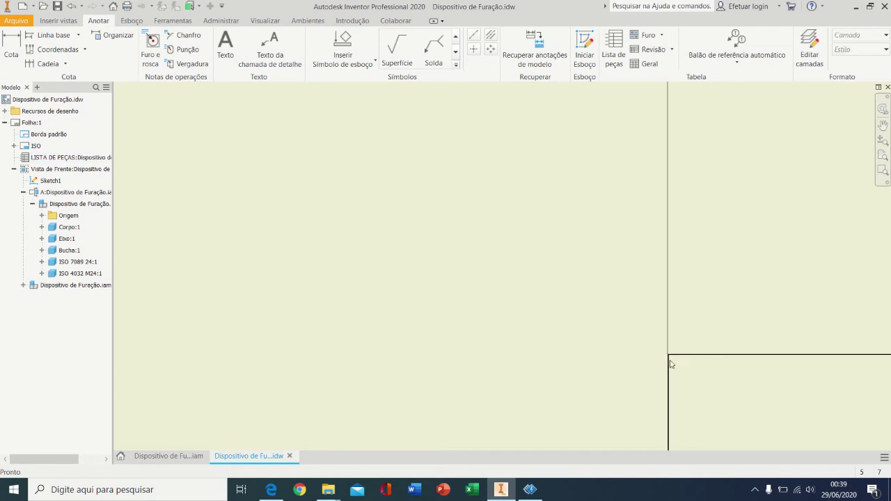
# - Move the A-A ( 1 : 1 ) label down and right, clear below the base of the section view
pyautogui.scroll(-12, 667, 318)
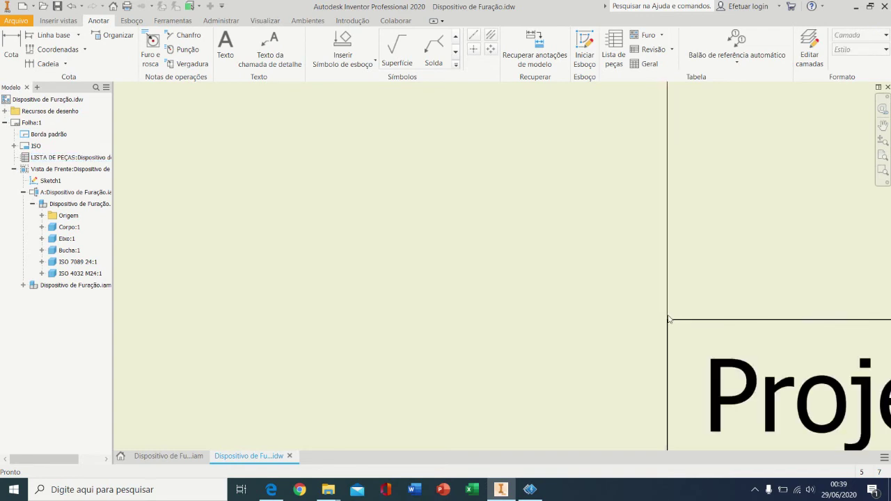
pyautogui.scroll(2, 702, 276)
pyautogui.scroll(8, 702, 276)
pyautogui.scroll(-2, 621, 316)
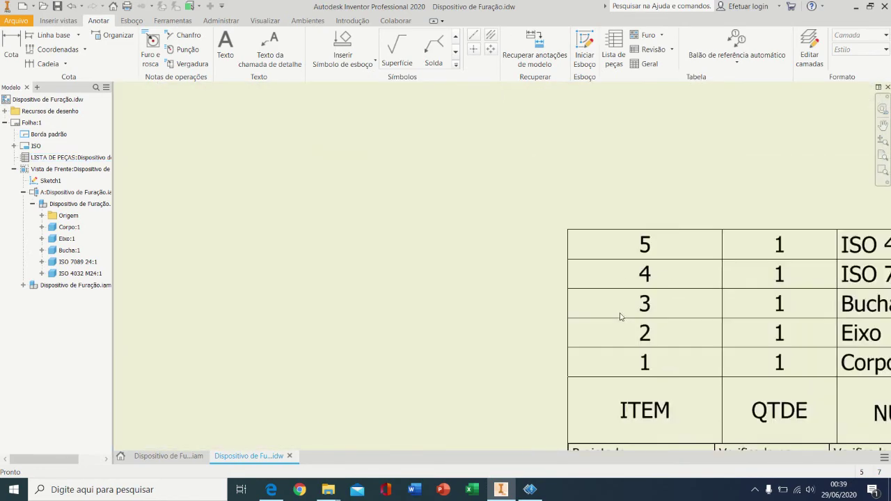
pyautogui.moveTo(571, 387)
pyautogui.mouseDown(button='middle')
pyautogui.moveTo(574, 350)
pyautogui.moveTo(541, 308)
pyautogui.moveTo(523, 244)
pyautogui.mouseUp(button='middle')
pyautogui.scroll(-5, 614, 303)
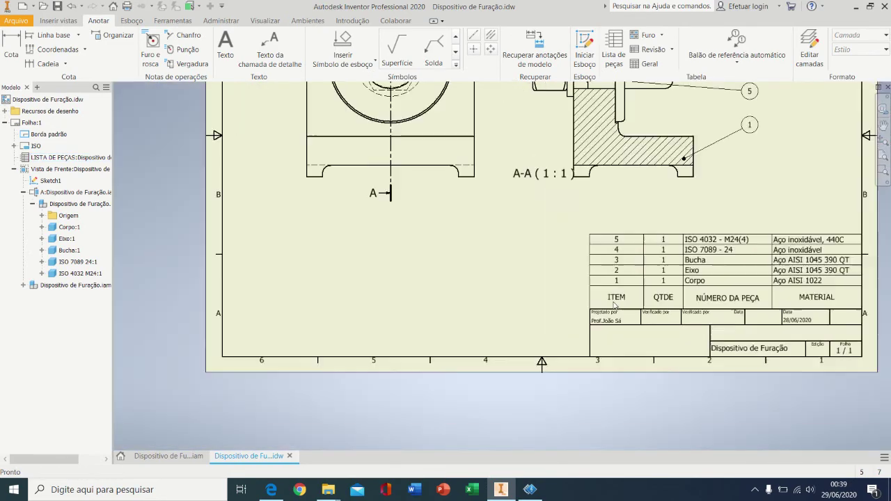
pyautogui.moveTo(620, 221); pyautogui.dragTo(599, 263, button='middle')
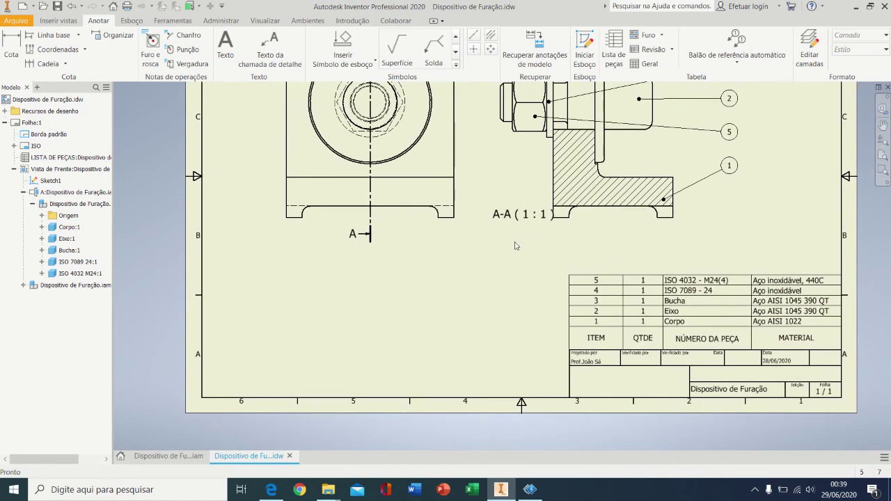
pyautogui.moveTo(532, 218); pyautogui.dragTo(588, 234)
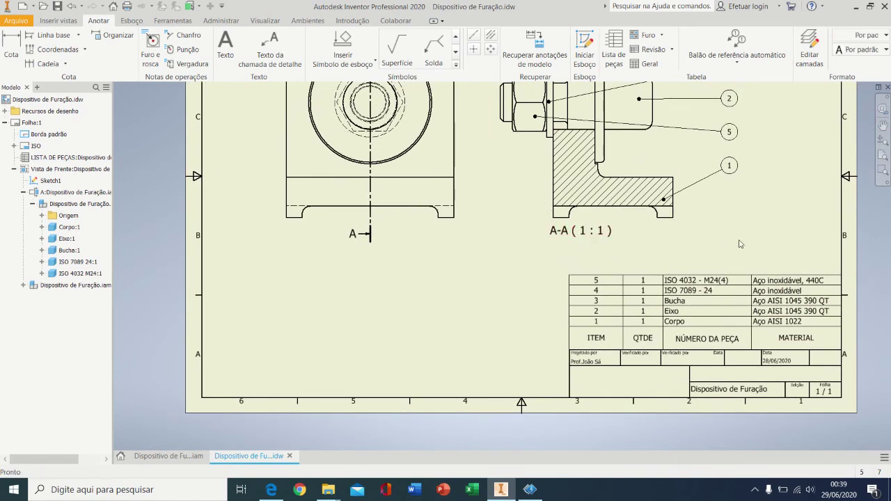
# - Open the Corpo part from the drilling fixture assembly and set its material to Aço forjado
pyautogui.moveTo(755, 397); pyautogui.dragTo(666, 392, button='middle')
pyautogui.scroll(3, 679, 344)
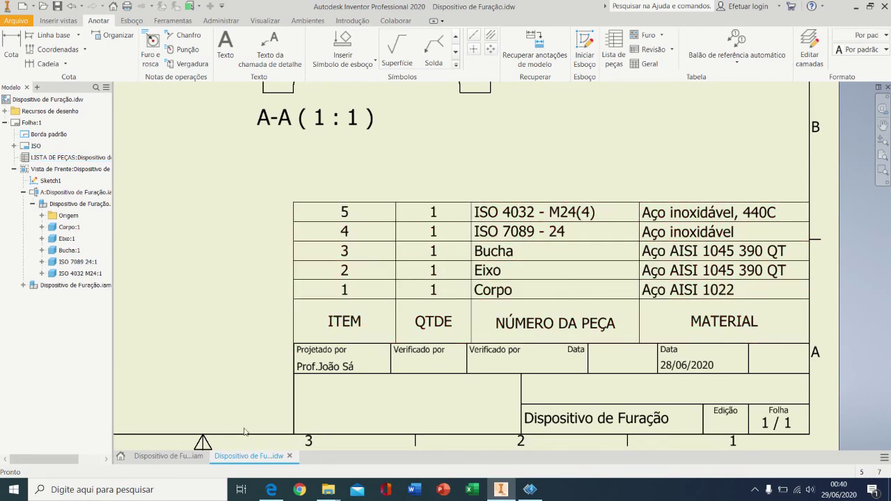
pyautogui.click(168, 456)
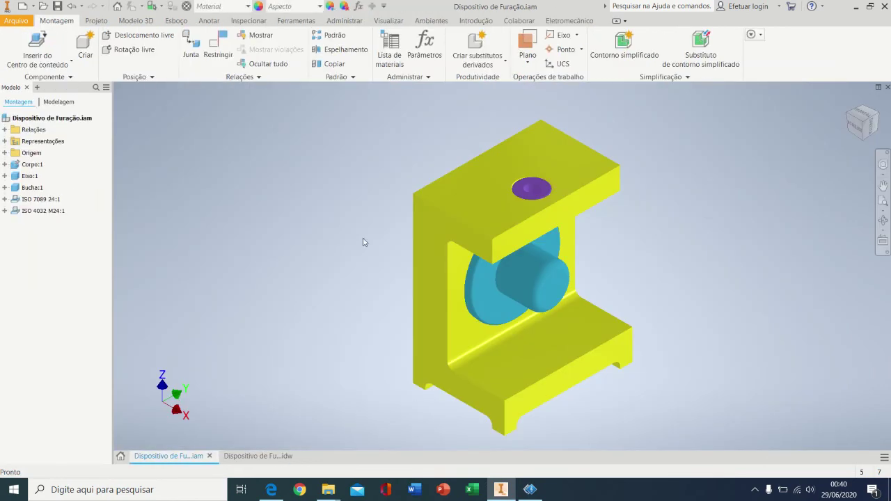
pyautogui.click(438, 223)
pyautogui.rightClick(438, 218)
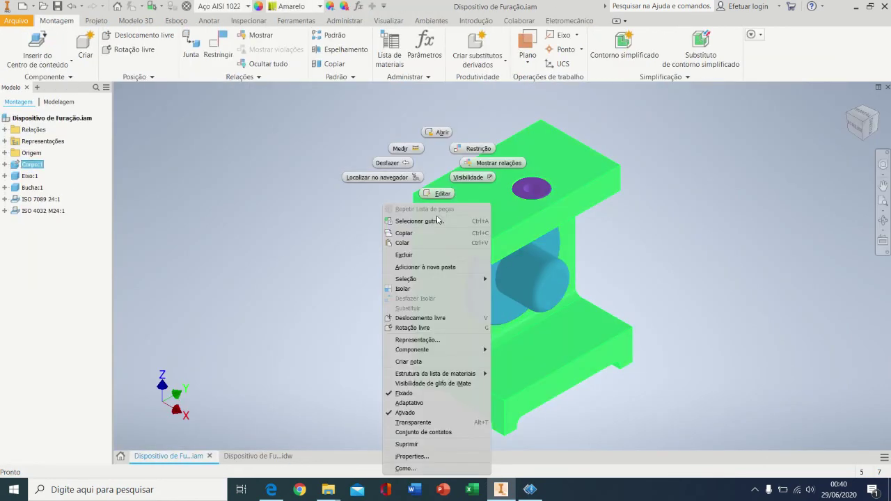
pyautogui.click(437, 137)
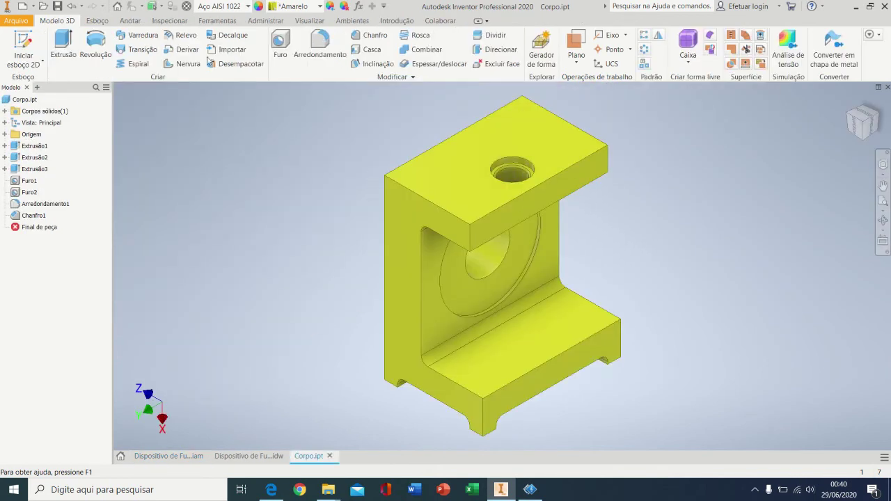
pyautogui.click(236, 8)
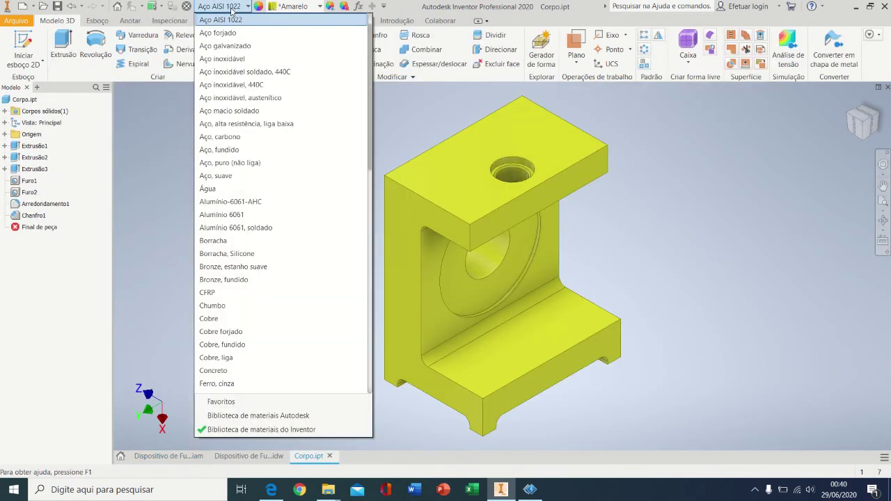
pyautogui.scroll(1, 234, 68)
pyautogui.click(226, 60)
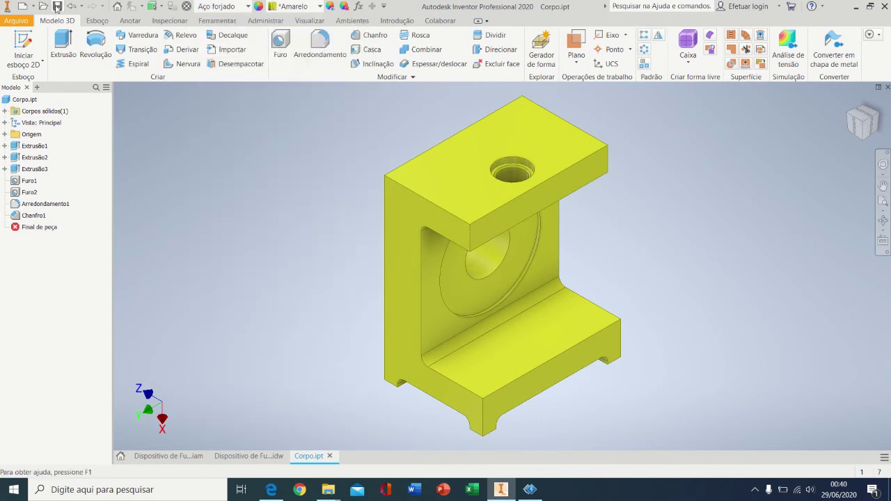
# - Switch to the Dispositivo de Furação drawing and check the material listed for Corpo in the parts list
pyautogui.click(258, 460)
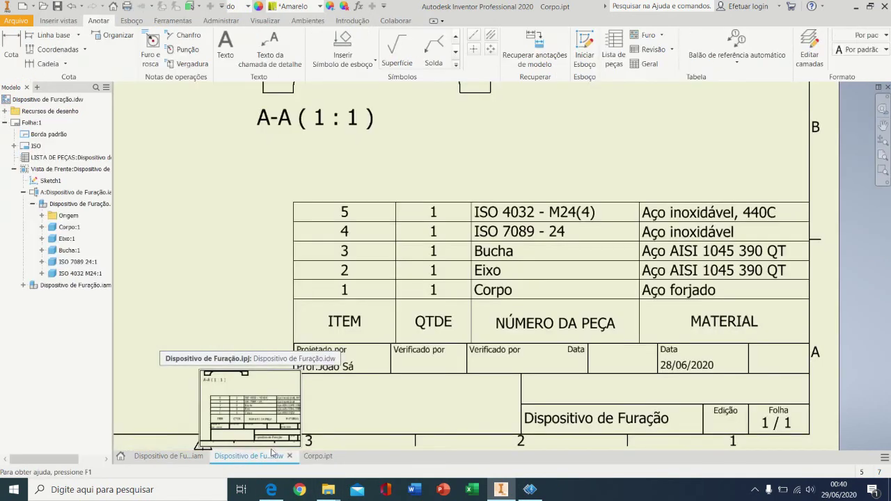
pyautogui.click(439, 296)
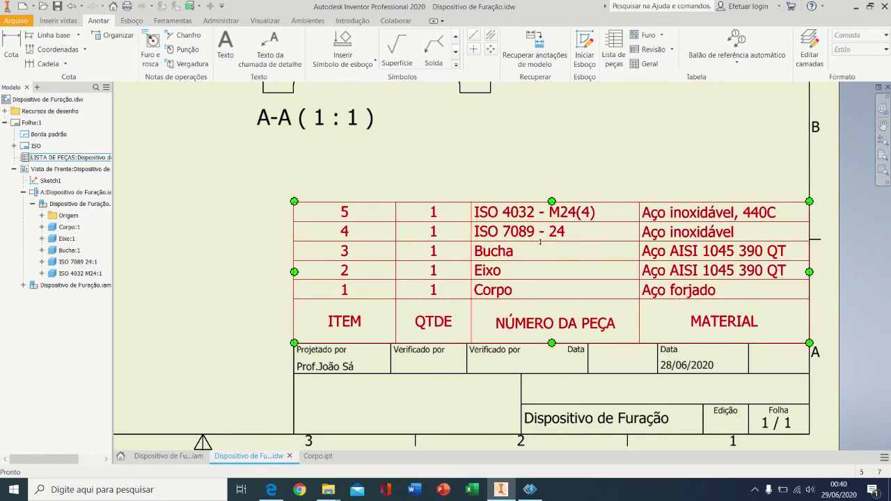
pyautogui.press('Escape')
pyautogui.click(434, 245)
pyautogui.press('Escape')
pyautogui.click(444, 232)
pyautogui.press('Escape')
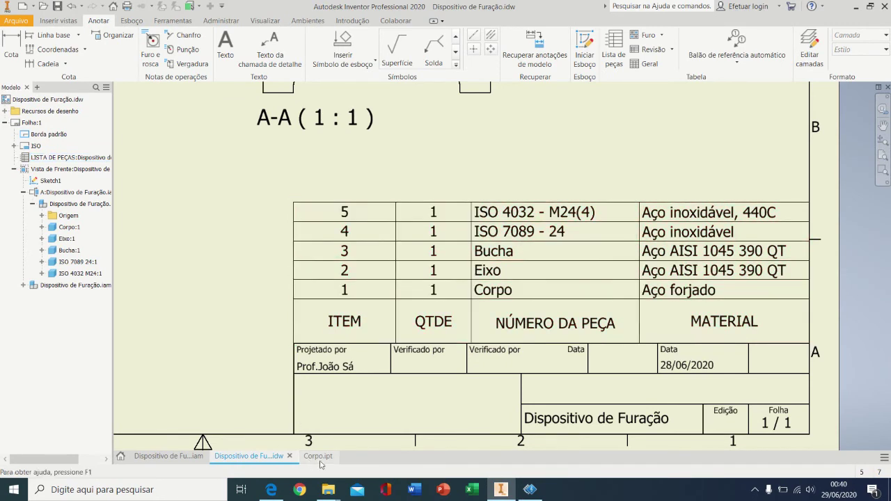
# - In the assembly, paste a copy of the ISO 7089 24 washer and place it in free space beside the nut
pyautogui.click(172, 458)
pyautogui.moveTo(247, 361)
pyautogui.mouseDown(button='middle')
pyautogui.moveTo(265, 284)
pyautogui.moveTo(363, 283)
pyautogui.moveTo(383, 304)
pyautogui.moveTo(373, 298)
pyautogui.mouseUp(button='middle')
pyautogui.scroll(-4, 328, 286)
pyautogui.press('F6')
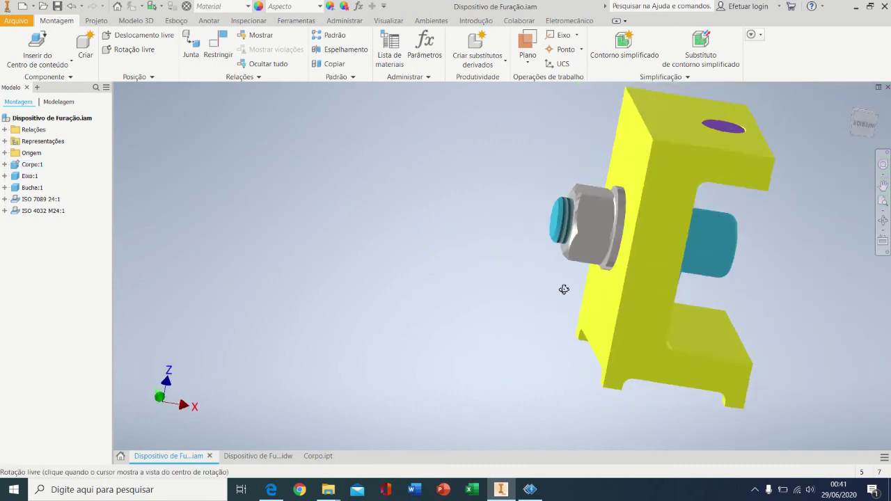
pyautogui.click(48, 200)
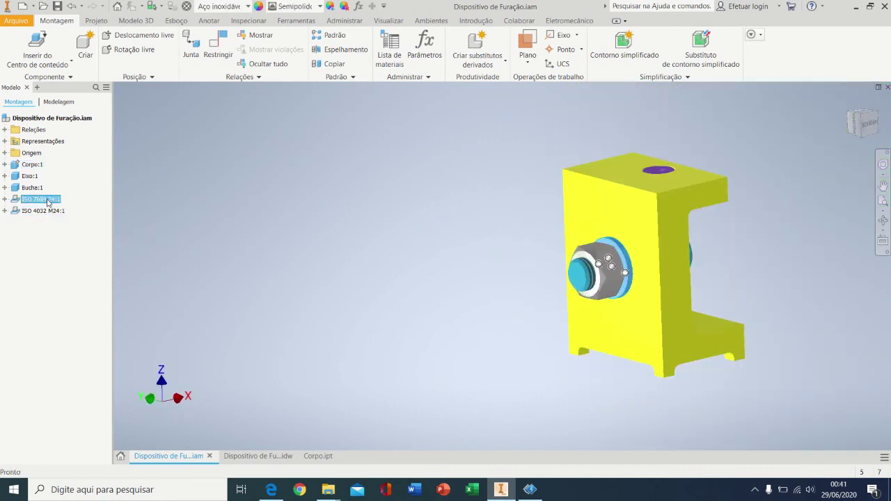
pyautogui.hotkey('ctrl', 'c')
pyautogui.hotkey('ctrl', 'v')
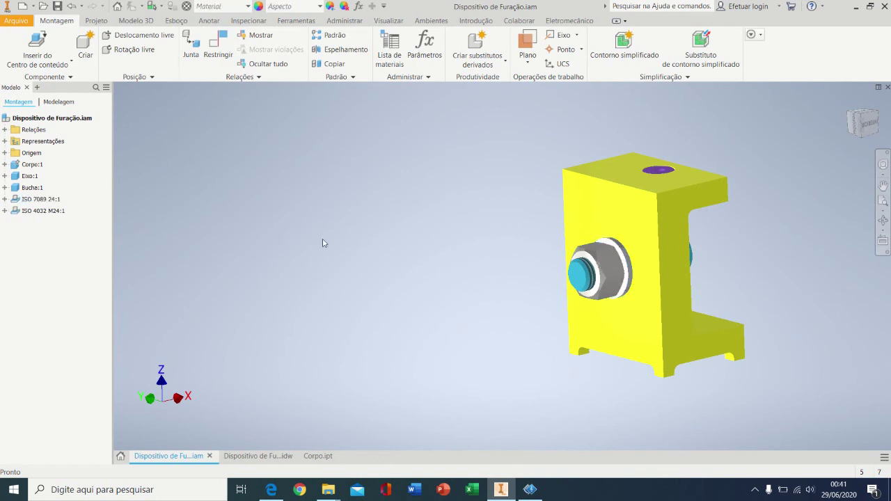
pyautogui.click(324, 242)
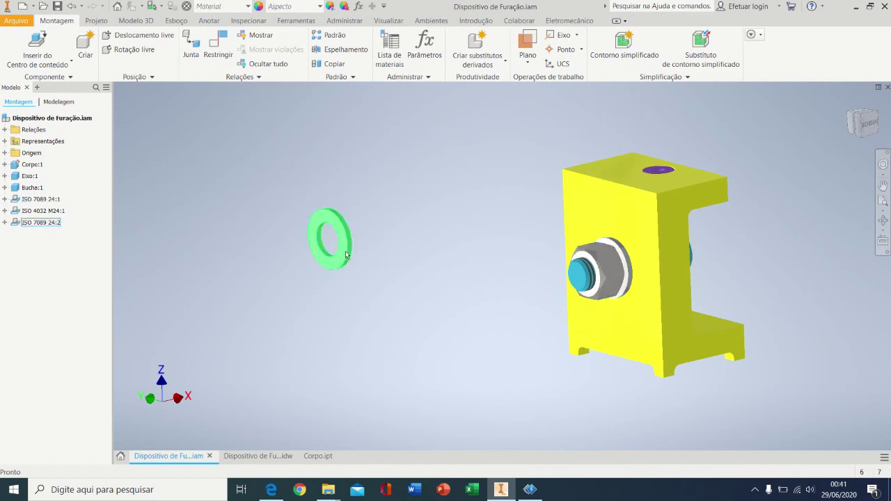
pyautogui.moveTo(351, 256); pyautogui.dragTo(464, 277)
pyautogui.click(435, 339)
pyautogui.click(38, 200)
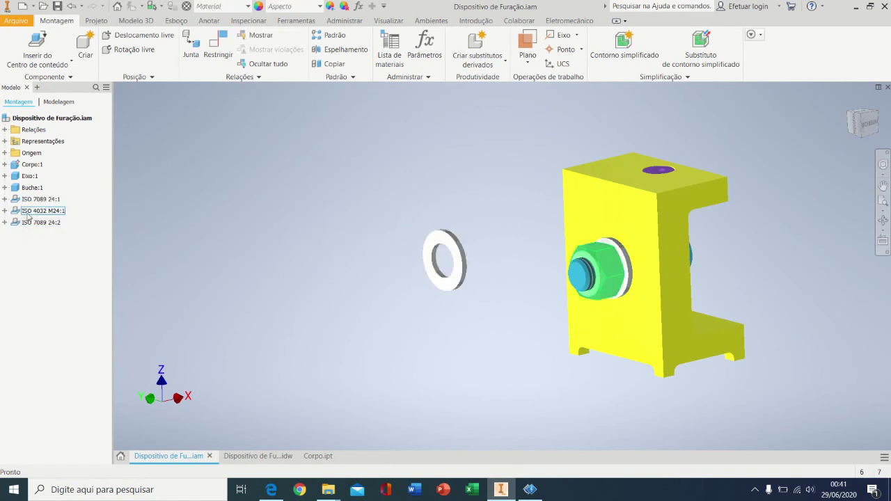
pyautogui.click(40, 223)
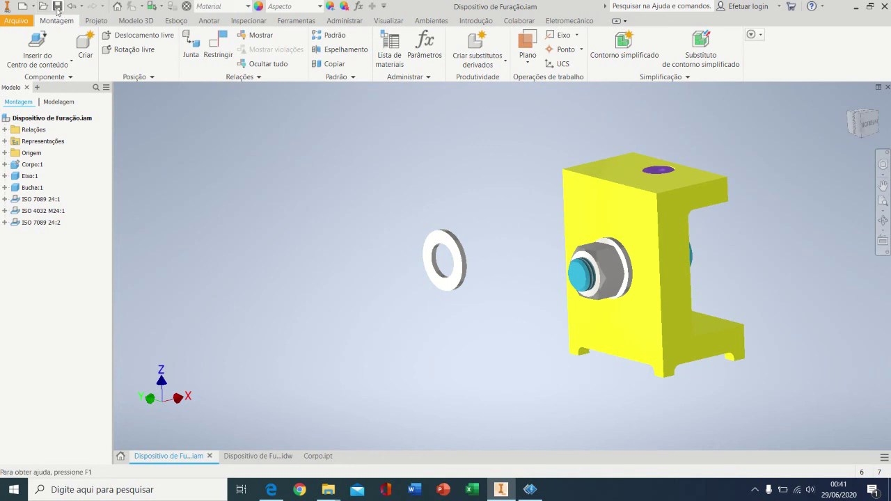
# - In the drawing, check the ISO 7089 - 24 quantity in the parts list and how the views and balloons show the extra washer
pyautogui.click(287, 457)
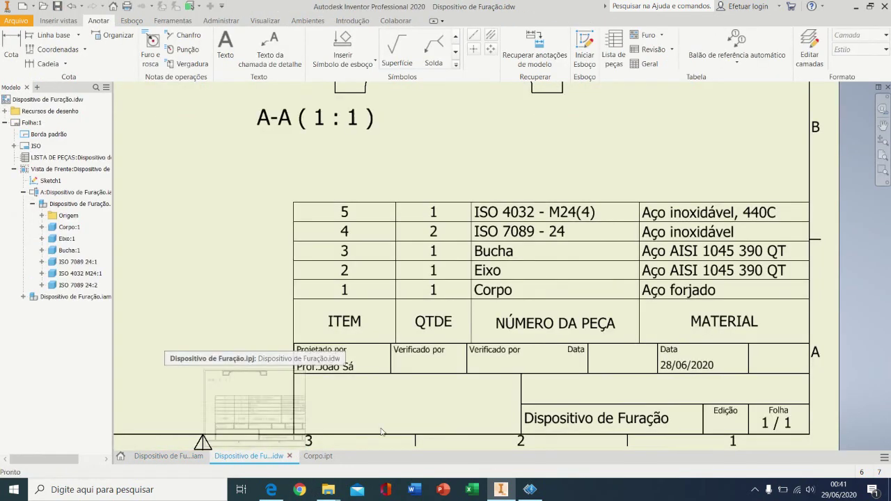
pyautogui.click(420, 253)
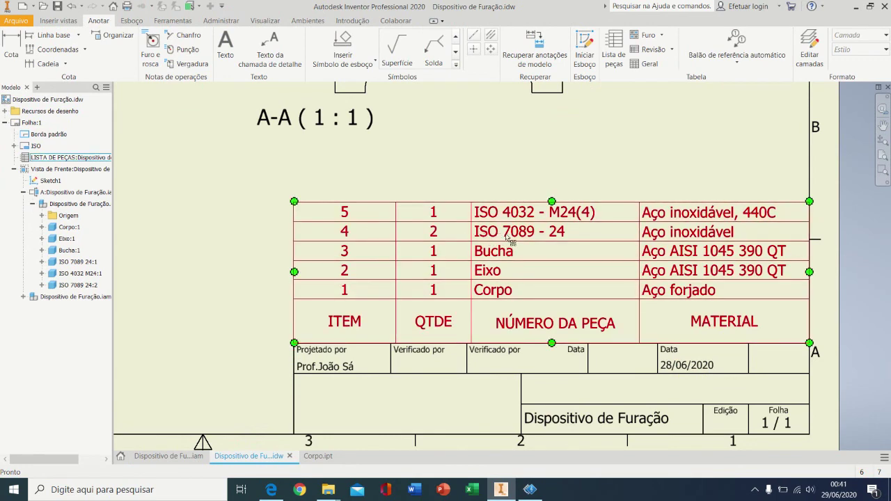
pyautogui.press('Escape')
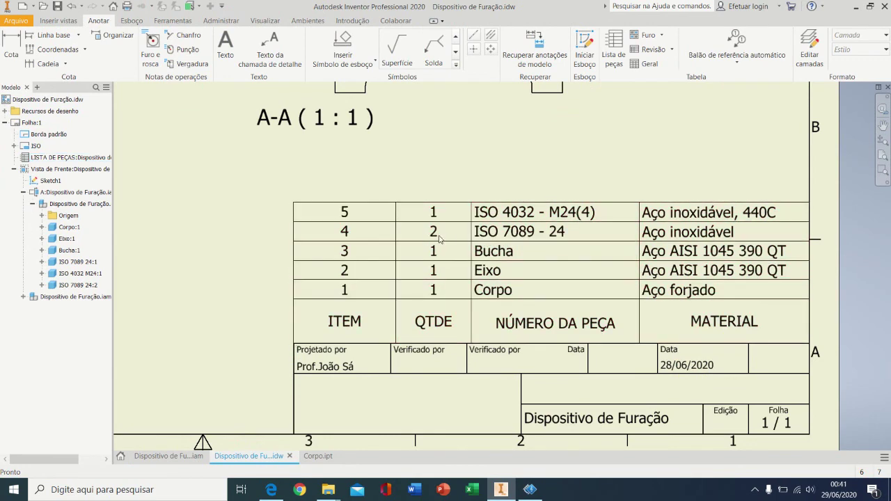
pyautogui.click(437, 240)
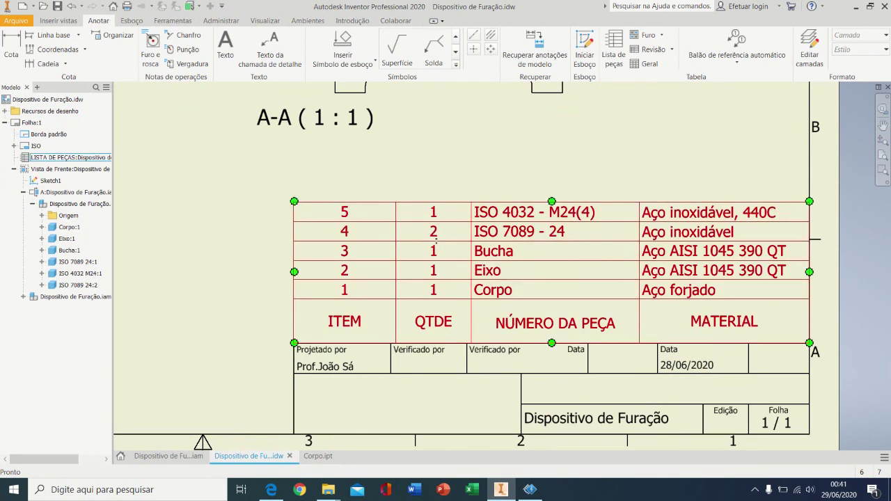
pyautogui.scroll(-3, 438, 242)
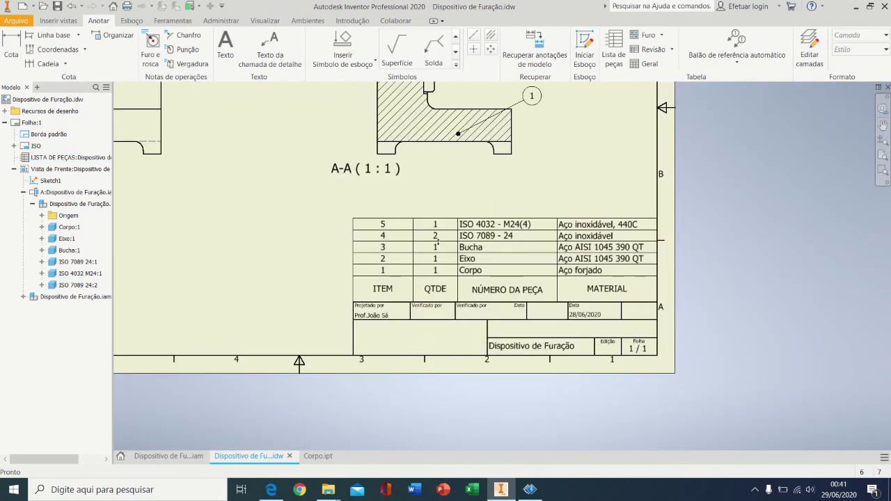
pyautogui.scroll(-3, 438, 242)
pyautogui.click(485, 322)
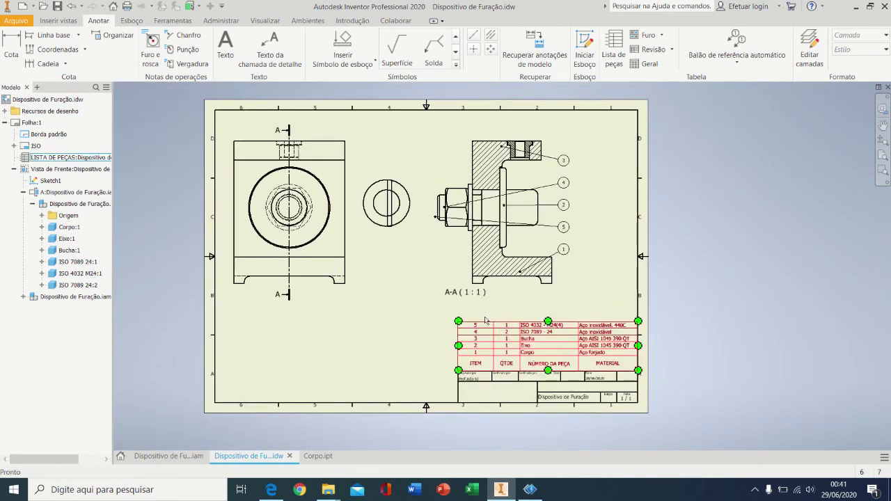
pyautogui.click(447, 218)
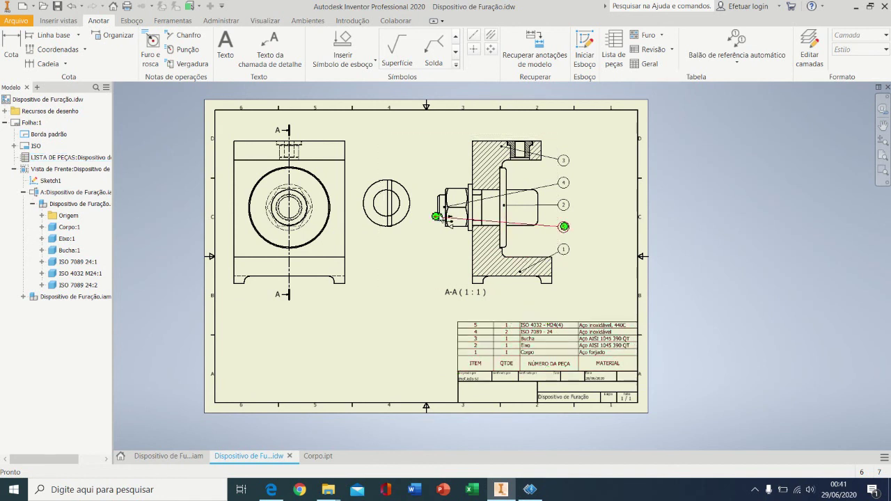
pyautogui.click(337, 204)
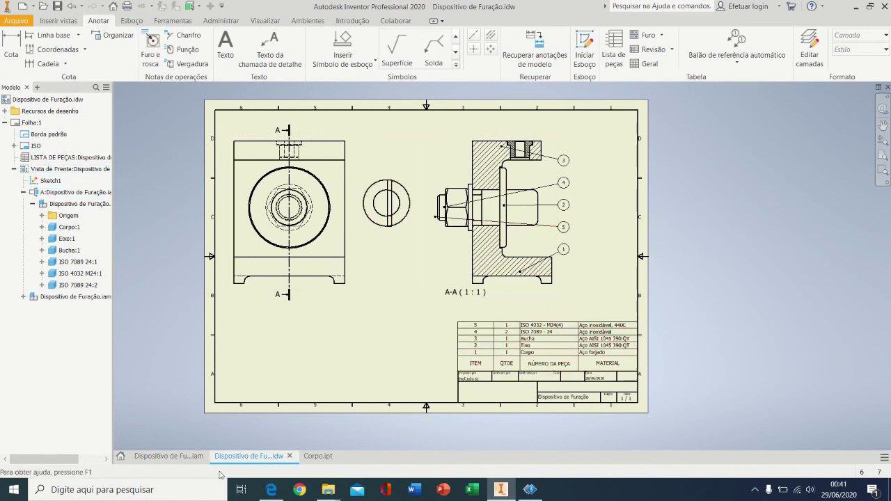
# - Delete the loose second ISO 7089 24 washer from the assembly and save the assembly
pyautogui.click(198, 459)
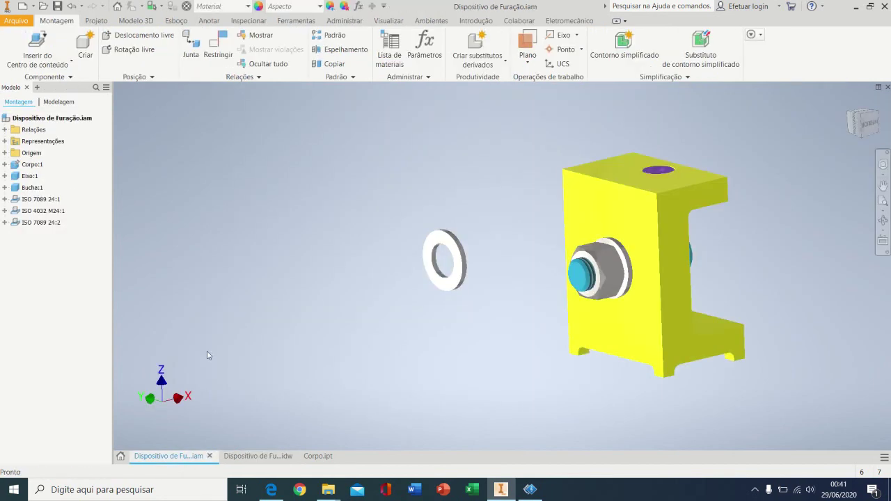
pyautogui.click(441, 285)
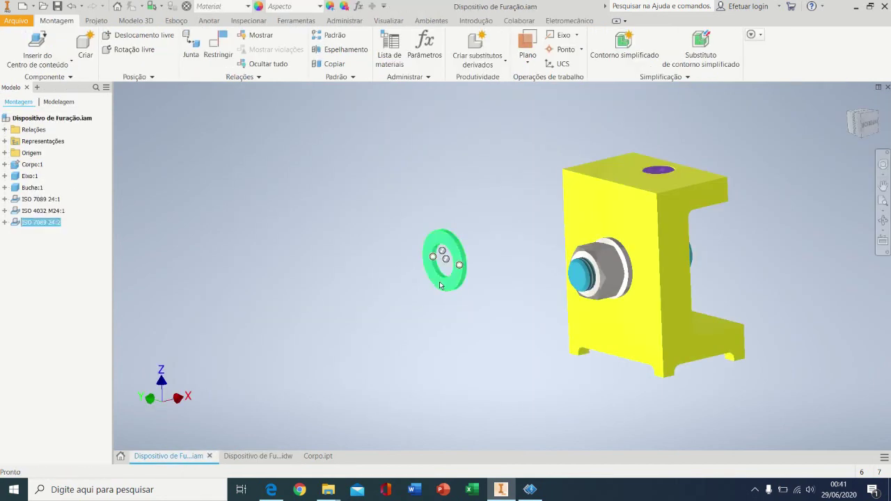
pyautogui.press('Delete')
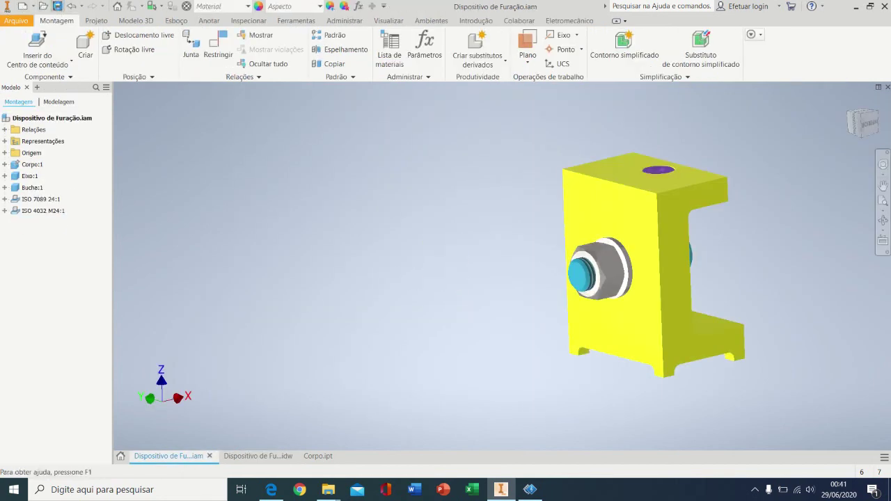
pyautogui.click(57, 6)
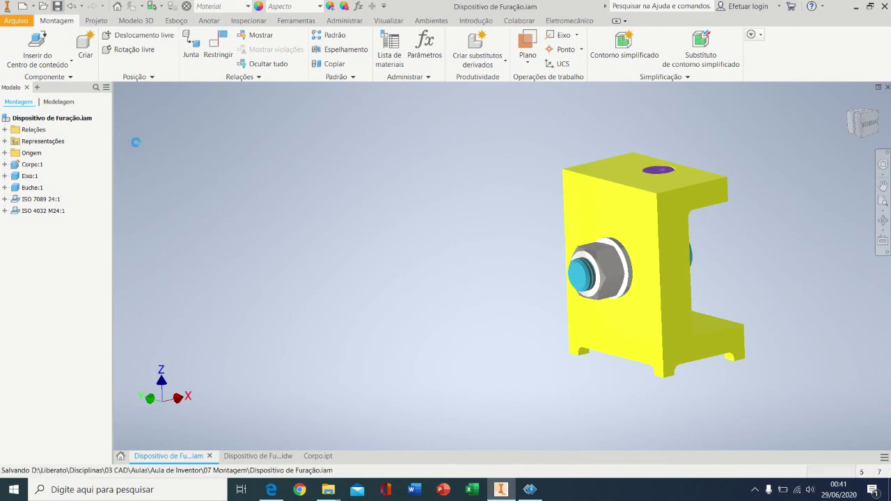
# - Set the Corpo part's material to Aço AISI 1022 and close the part file
pyautogui.click(309, 460)
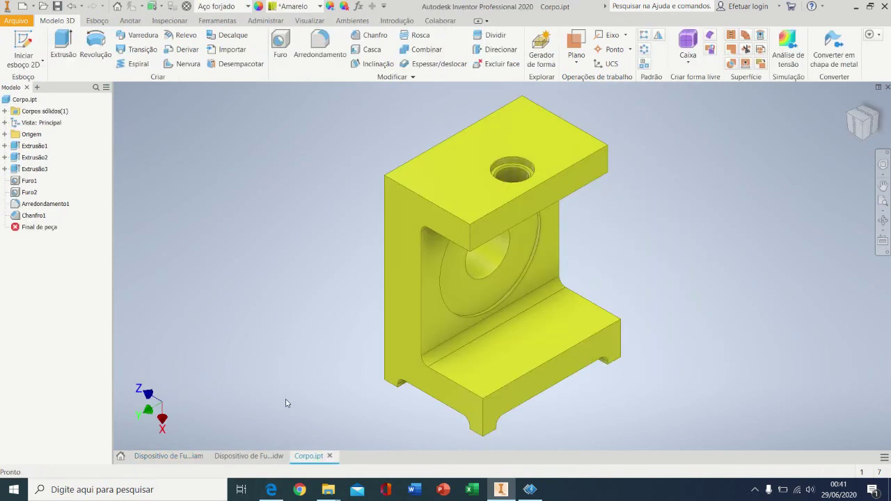
pyautogui.click(234, 9)
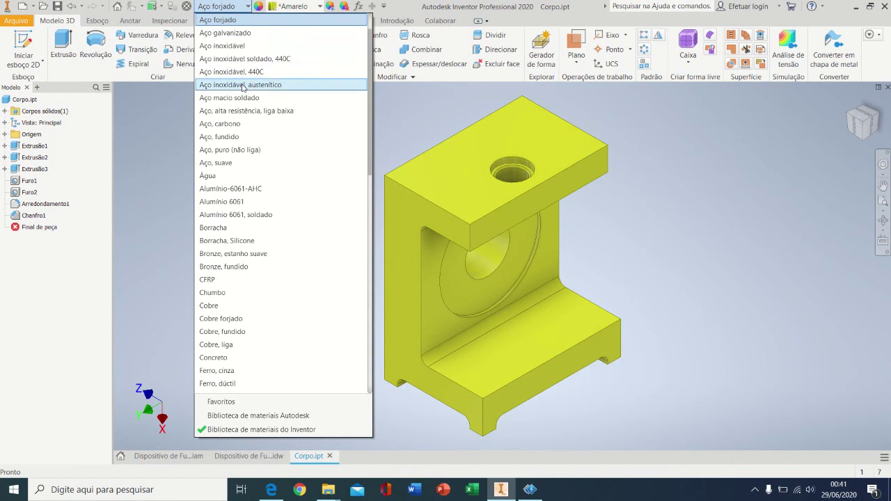
pyautogui.scroll(1, 244, 66)
pyautogui.click(245, 46)
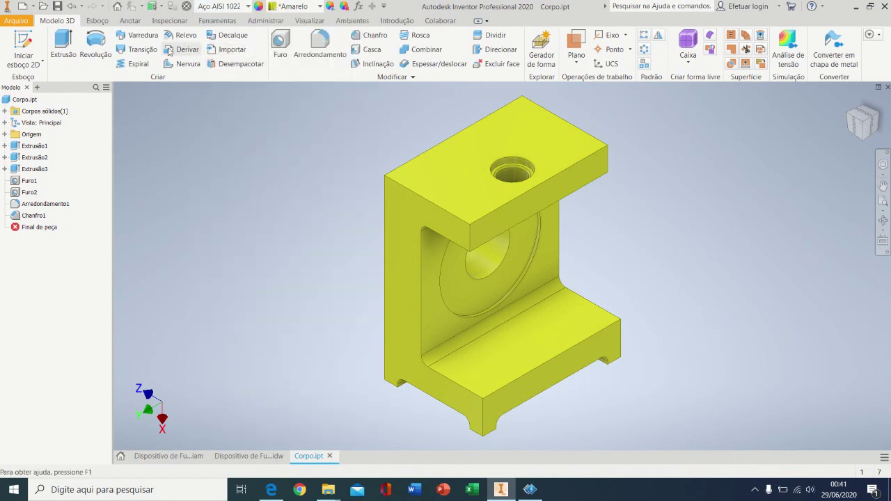
pyautogui.click(329, 456)
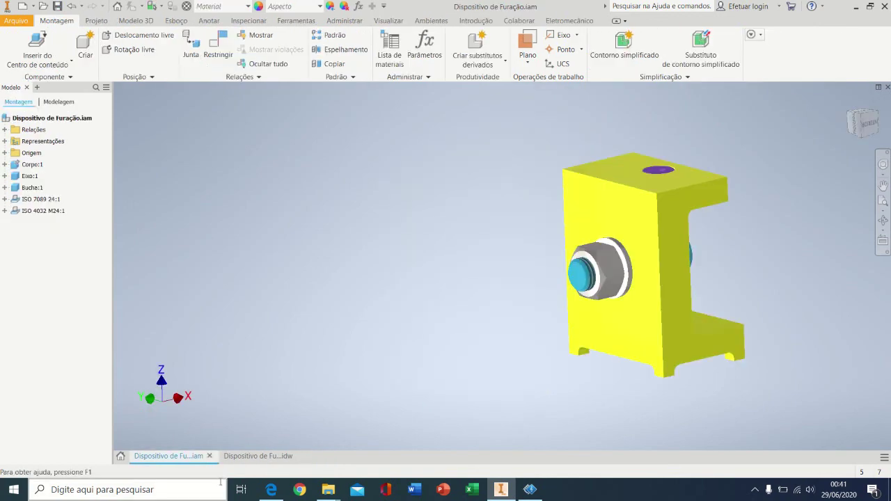
# - Review the drawing's parts list and examine its item, quantity, part number and material columns in the parts list editor
pyautogui.click(258, 456)
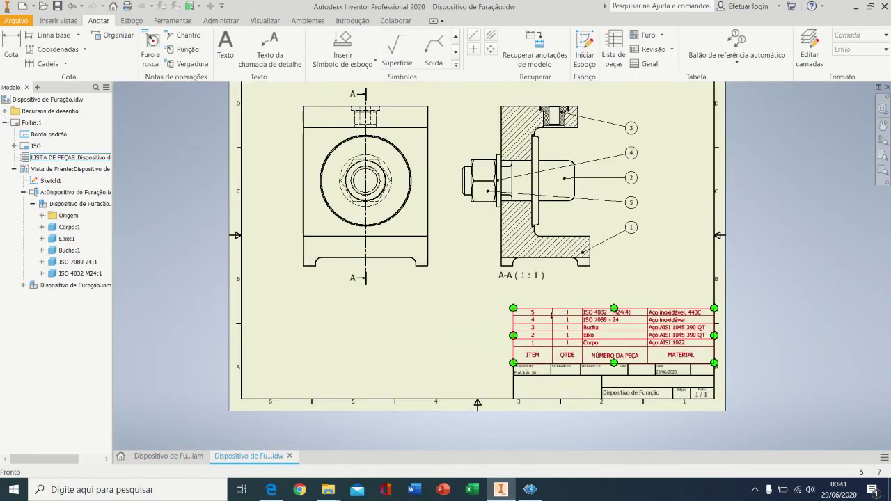
pyautogui.scroll(2, 618, 337)
pyautogui.scroll(-1, 619, 338)
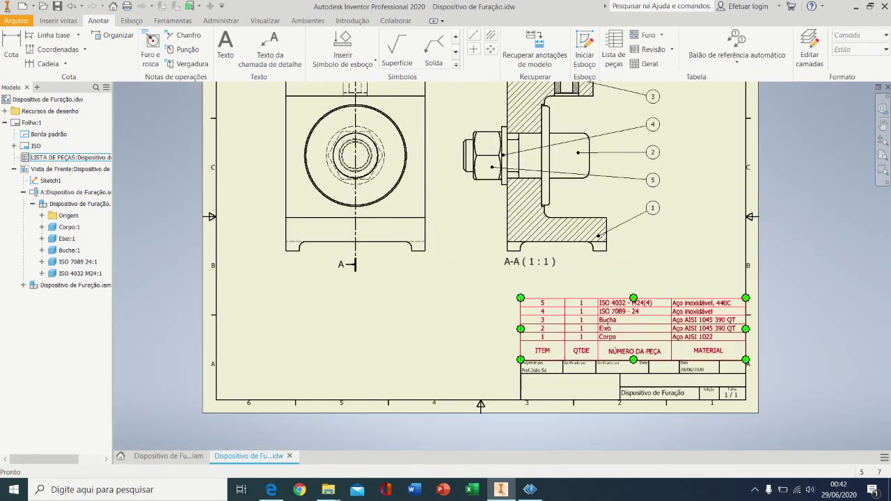
pyautogui.doubleClick(608, 326)
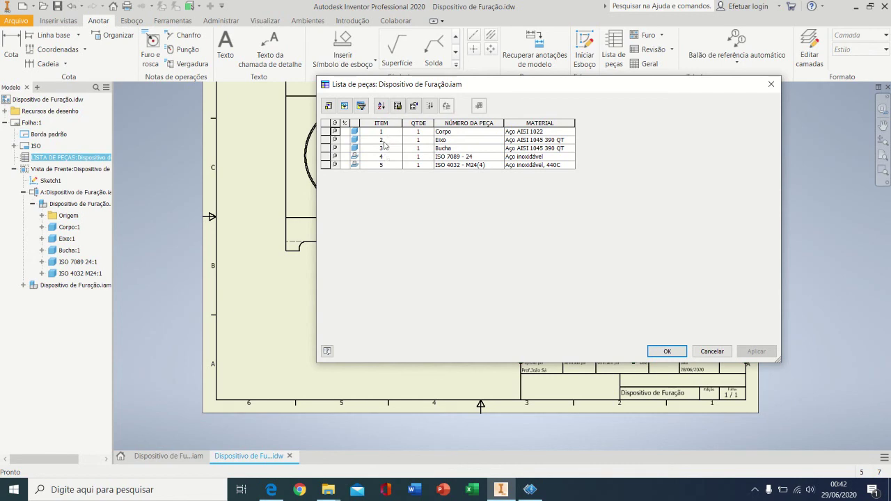
pyautogui.click(651, 351)
pyautogui.scroll(-4, 429, 324)
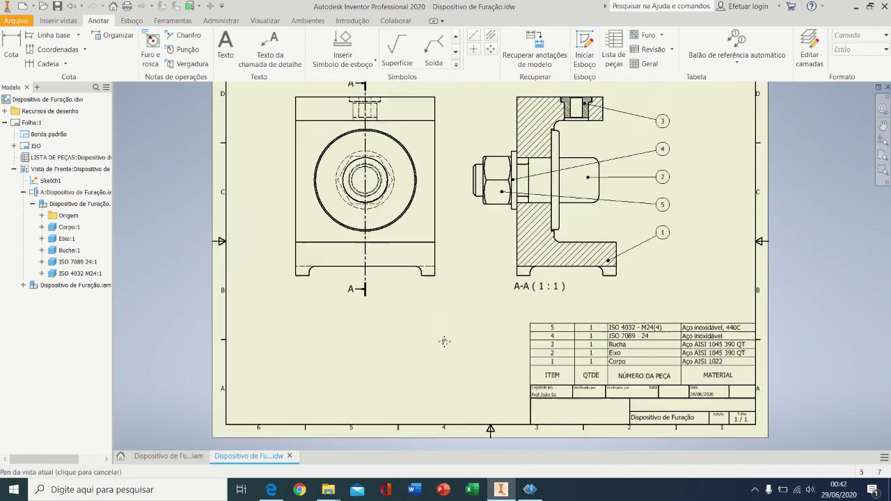